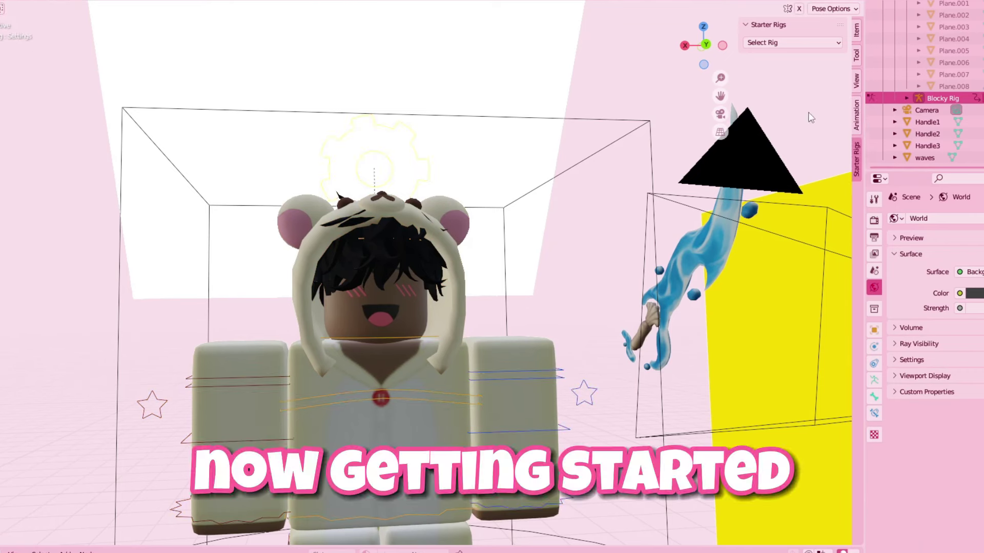
Step: Parent the hood and hair meshes Handle1, Handle2 and Handle3 to the head bone of the Blocky Rig
click(921, 122)
click(919, 146)
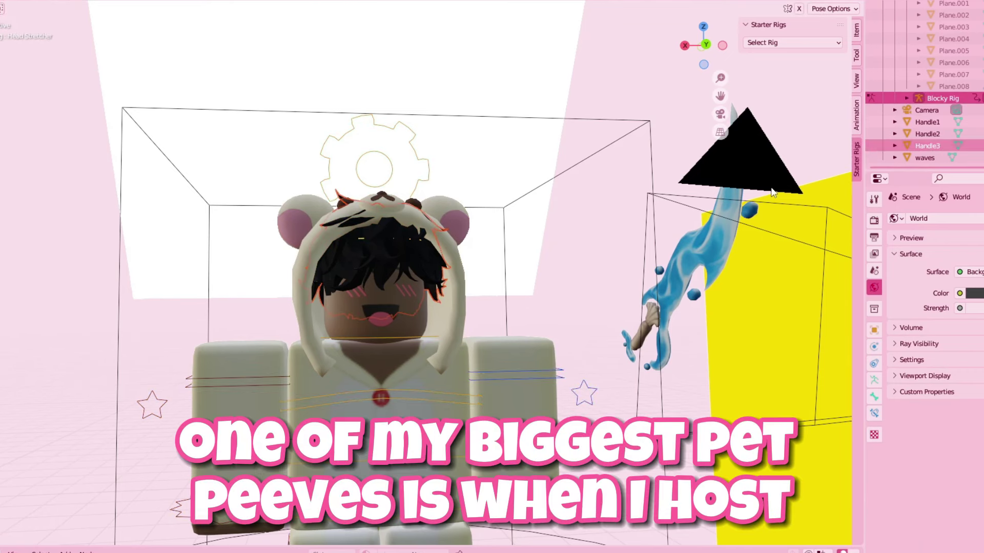
shift+click(929, 124)
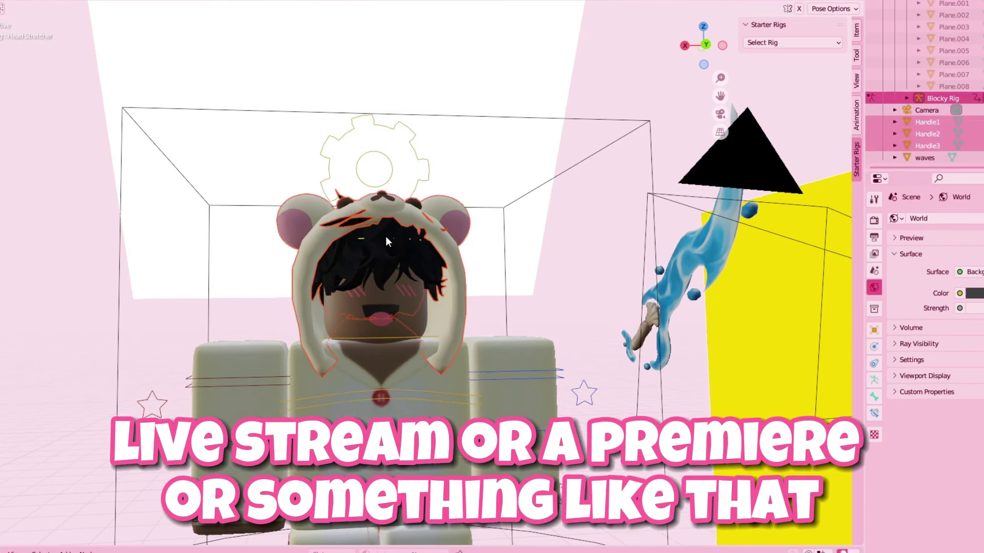
key(ctrl+p)
click(354, 326)
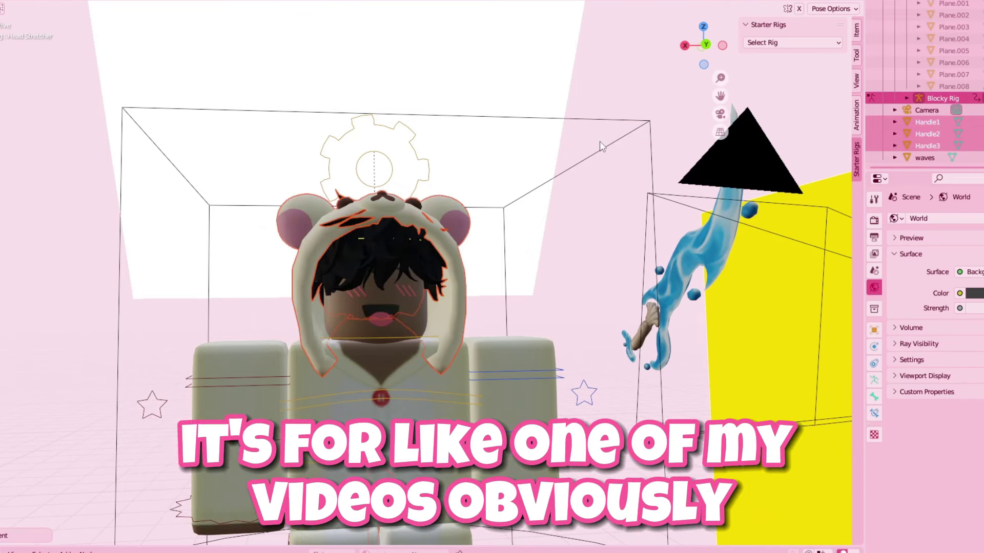
Step: Frame the character through the camera from a raised front angle using walk navigation
click(29, 1)
click(720, 113)
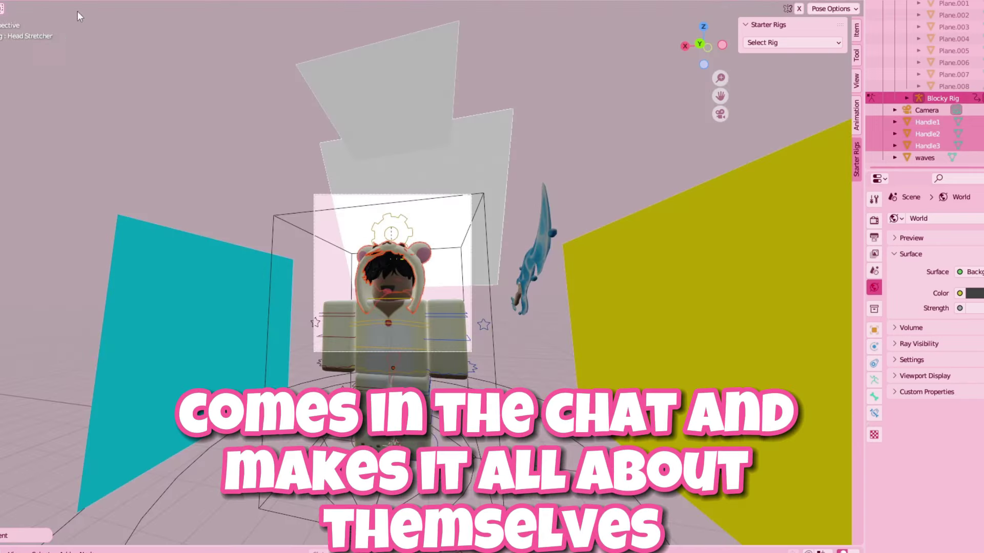
click(30, 2)
mouse_move(64, 155)
click(231, 371)
scroll(392, 272, up, 3)
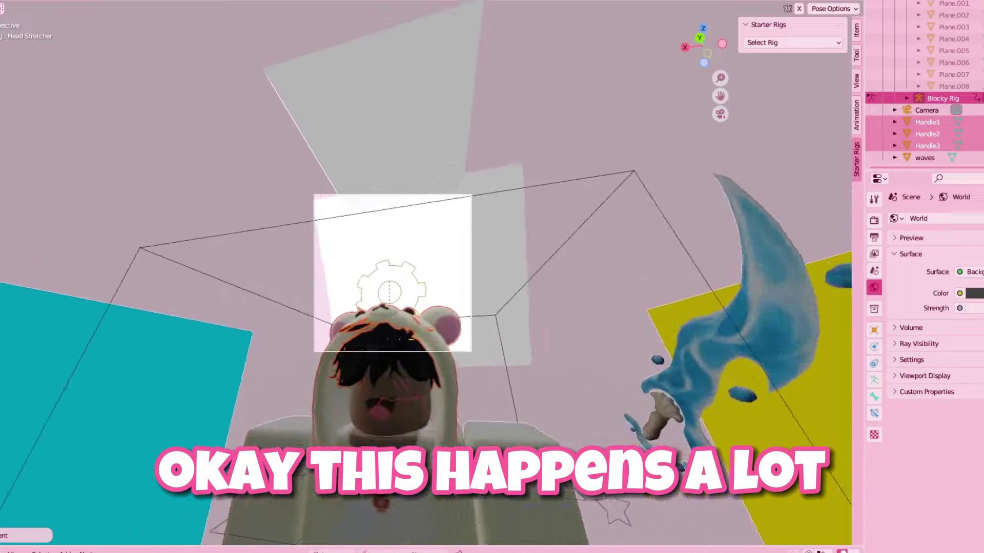
scroll(392, 273, down, 3)
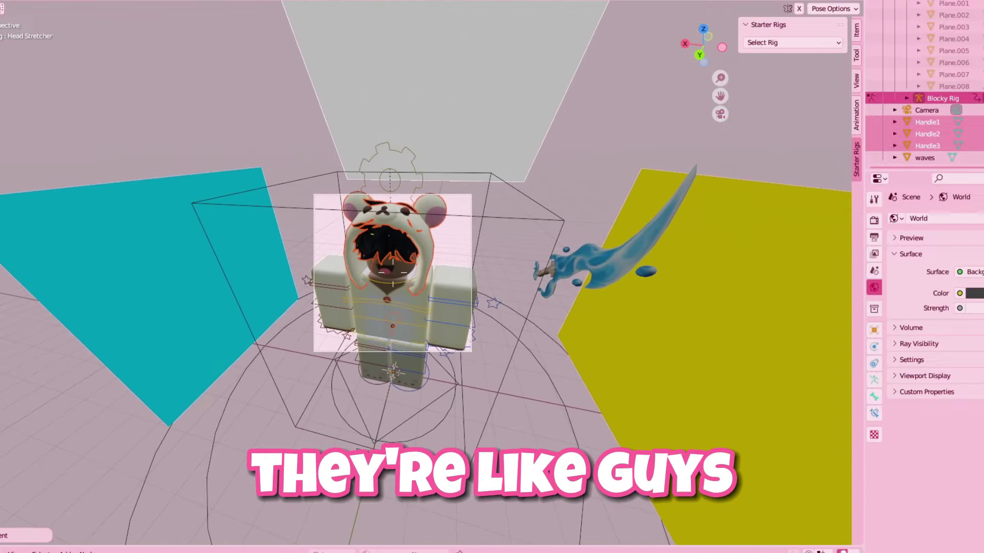
click(392, 272)
Step: Select the rig's head bone and rotate it so the head tilts to one side
scroll(279, 309, up, 3)
click(362, 293)
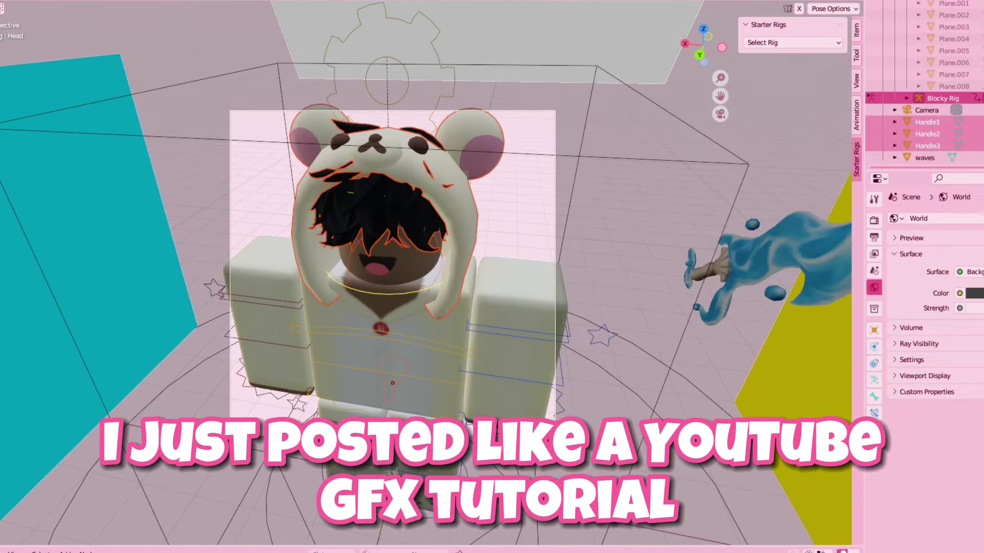
drag(384, 244, 388, 236)
mouse_move(394, 243)
mouse_down()
mouse_move(429, 280)
mouse_move(427, 257)
mouse_move(403, 257)
mouse_up()
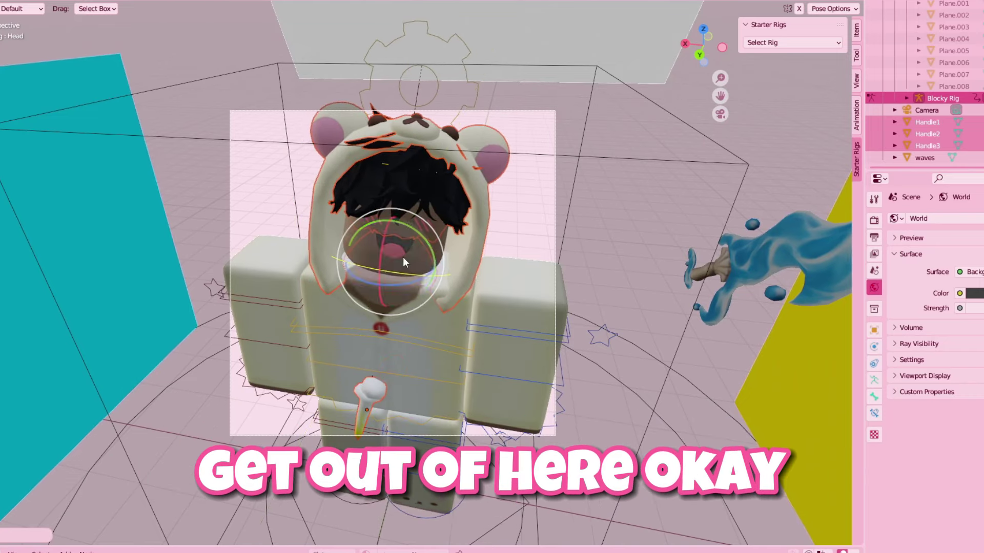
Step: Pose both arms of the rig by rotating them and bending the forearms forward toward the camera
drag(254, 295, 286, 313)
click(266, 265)
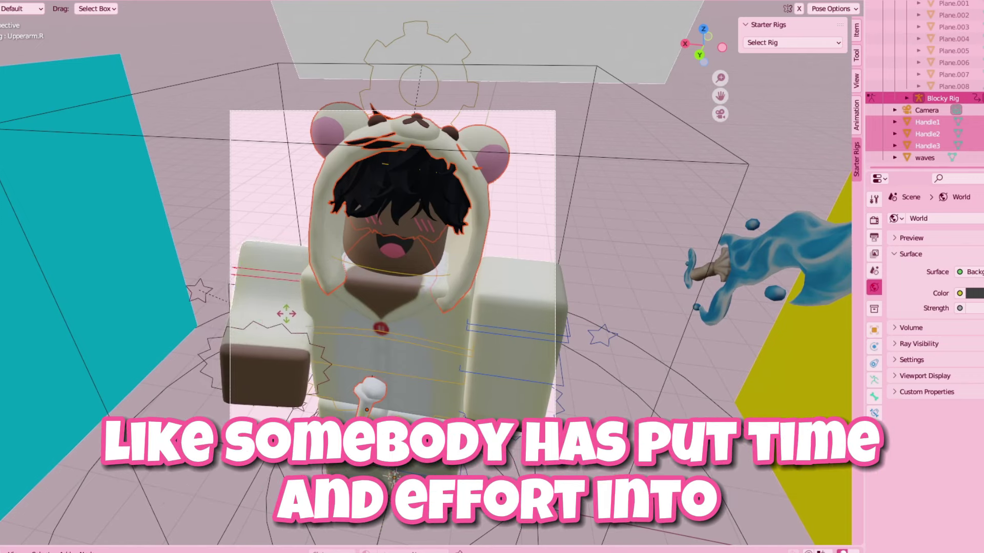
click(475, 336)
drag(474, 336, 516, 283)
click(506, 373)
Step: Rotate the upper torso bone so the character's body leans slightly
click(416, 385)
drag(416, 385, 375, 336)
click(386, 309)
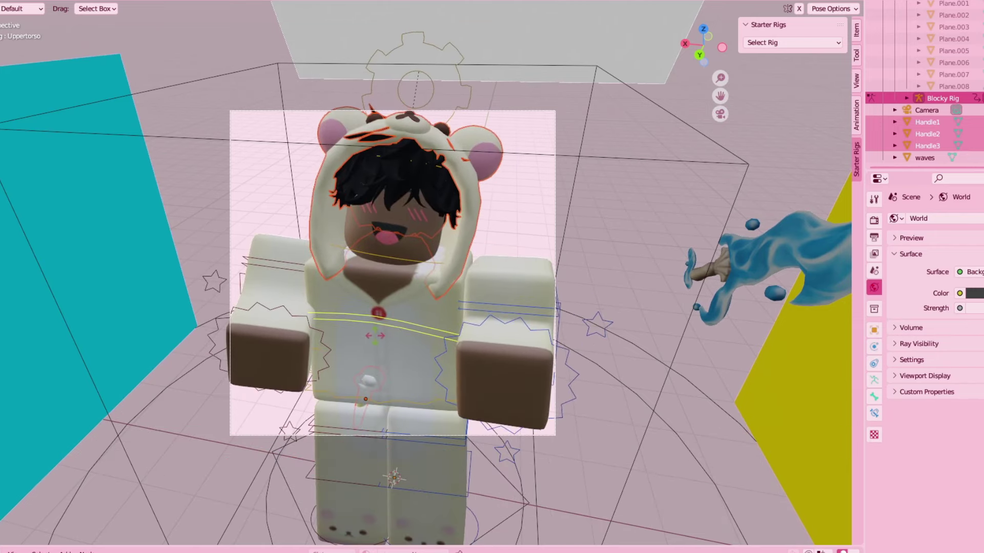
Step: Adjust the right upper arm bone at the shoulder with the Move and Rotate tools
key(shift+space)
key(g)
mouse_move(263, 283)
mouse_down()
mouse_move(247, 300)
mouse_move(253, 294)
mouse_up()
key(shift+space)
key(r)
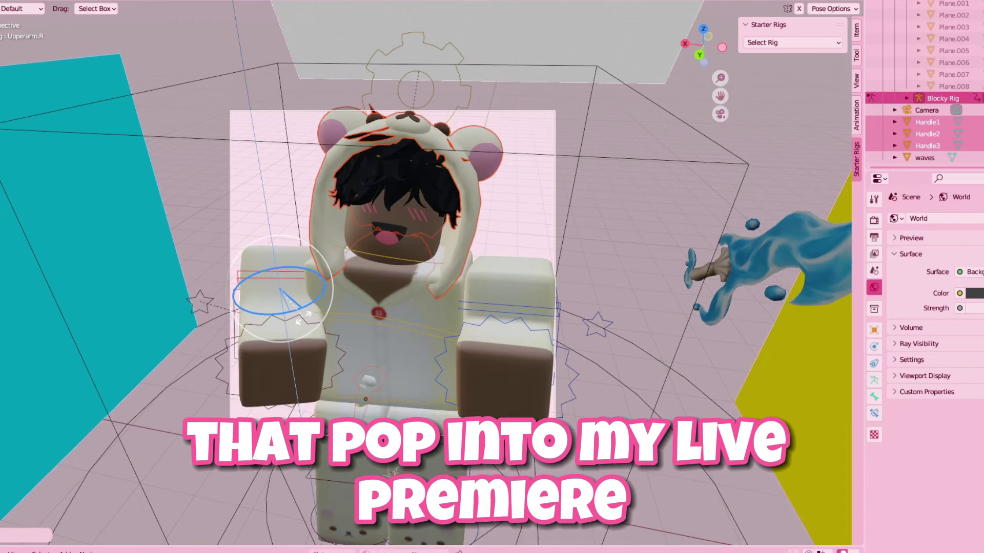
drag(303, 318, 298, 300)
key(shift+space)
key(g)
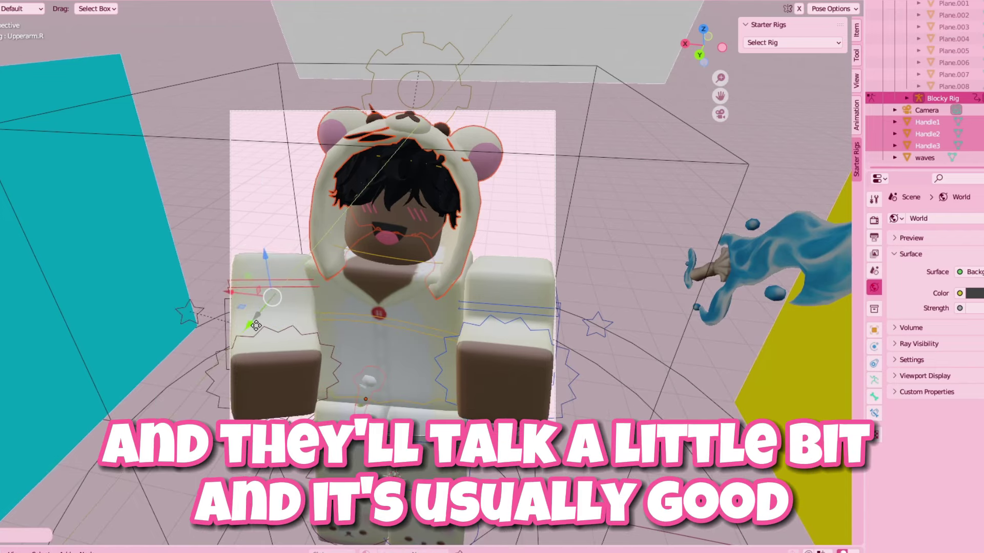
Step: Reposition the camera with walk navigation to a low, tilted angle looking up at the whole character
scroll(330, 279, up, 3)
scroll(351, 267, down, 3)
scroll(352, 268, up, 3)
scroll(352, 267, down, 4)
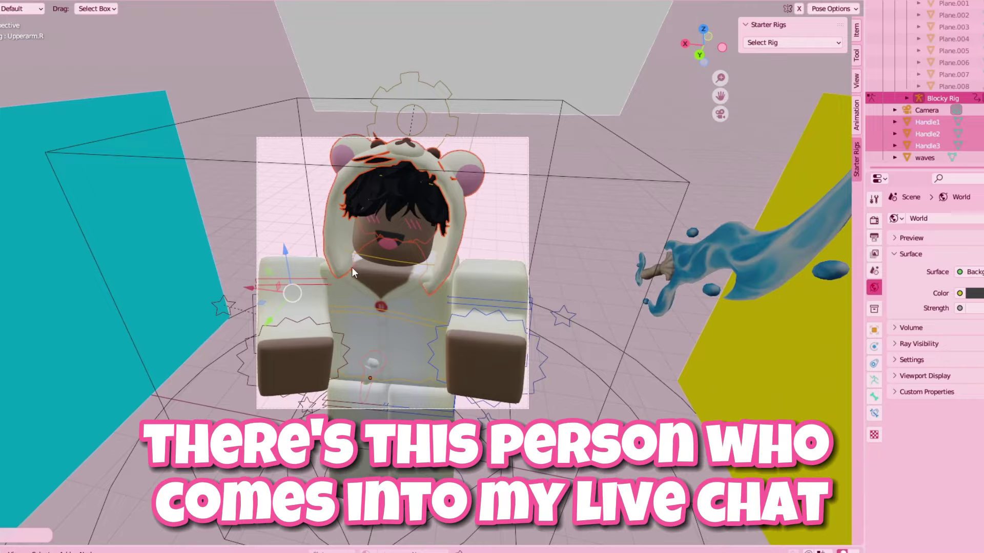
click(29, 2)
mouse_move(102, 151)
click(222, 382)
key(w)
key(q)
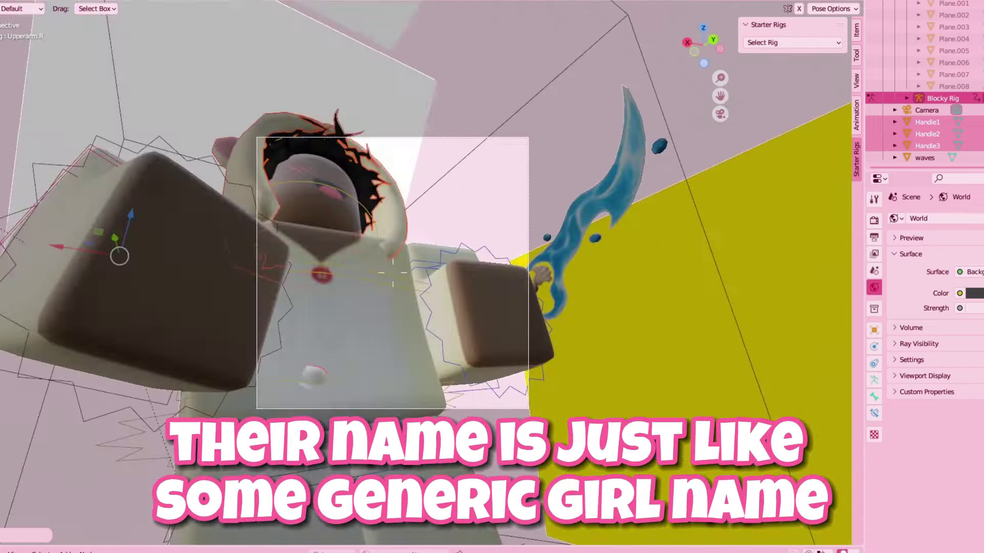
key(s)
click(172, 229)
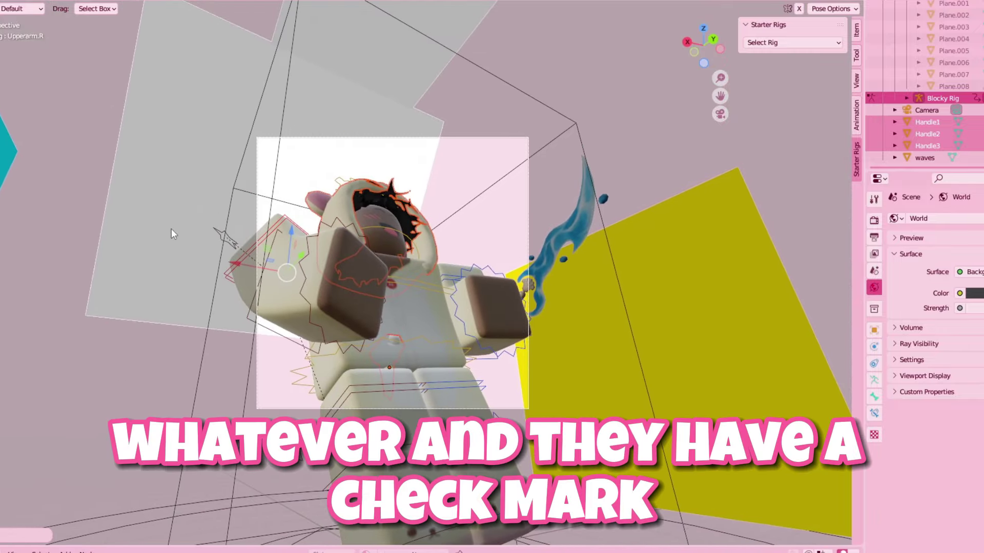
Step: Rotate the head bone to face the camera and turn the right arm to suit the new angle
click(402, 239)
drag(402, 250, 336, 250)
drag(277, 231, 338, 228)
Step: Move the right upper arm bone outward from the shoulder
click(450, 272)
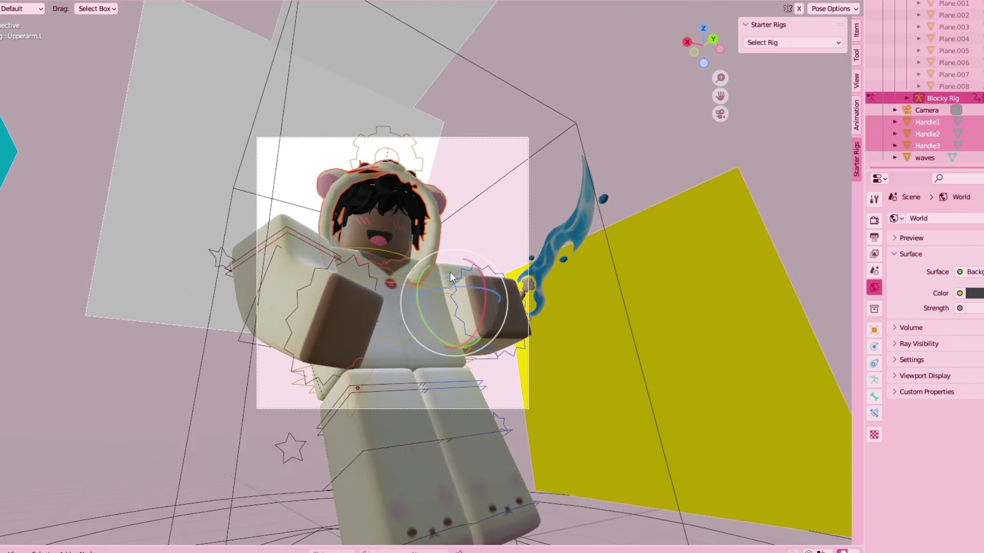
key(shift+space)
key(g)
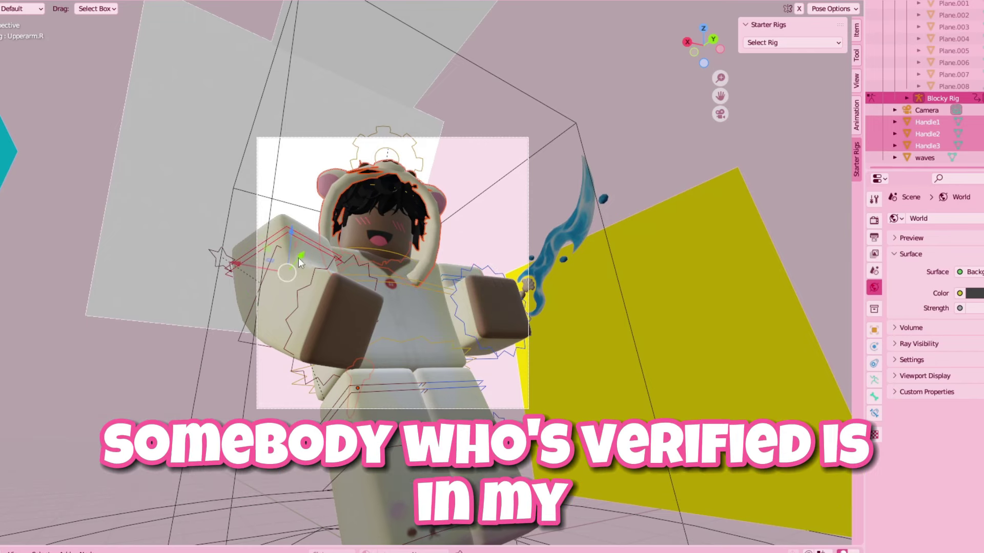
drag(299, 261, 251, 260)
Step: Rotate the left forearm and upper arm so the left hand points forward toward the camera
key(shift+space)
key(r)
scroll(488, 280, up, 1)
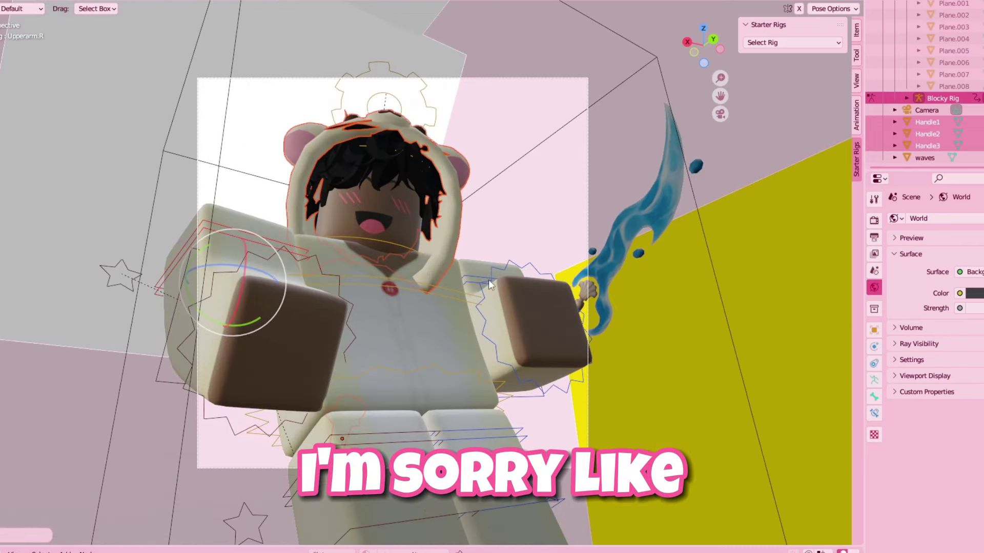
drag(512, 302, 529, 294)
drag(464, 281, 449, 298)
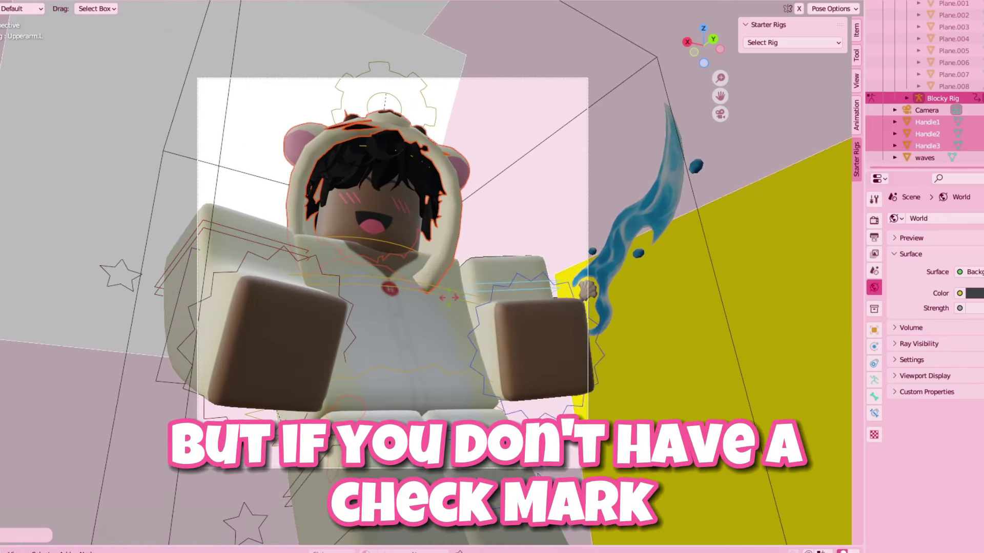
Step: Shift the left upper arm bone at the shoulder with the Move tool
drag(709, 60, 605, 62)
click(577, 210)
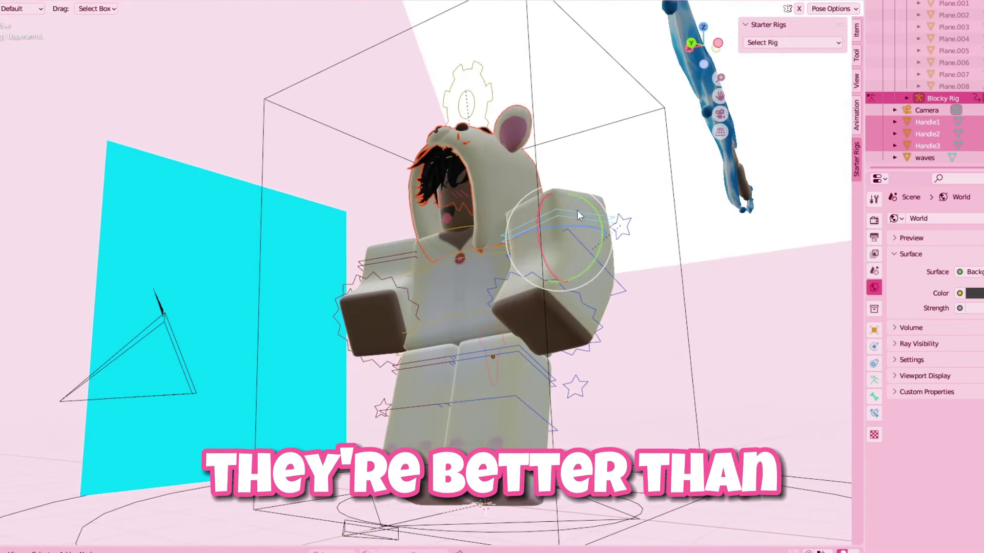
key(shift+space)
key(g)
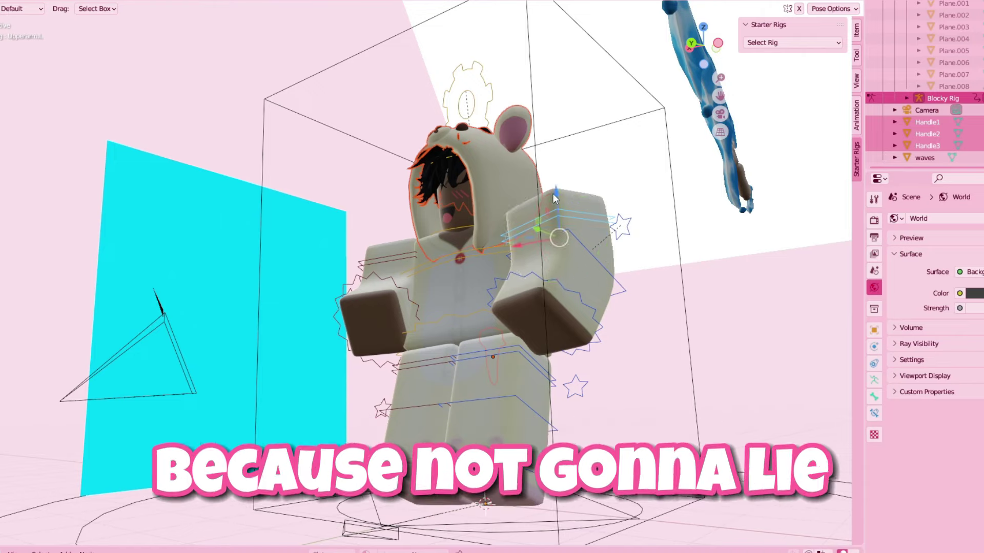
mouse_move(557, 196)
mouse_down()
mouse_move(559, 213)
mouse_move(614, 190)
mouse_move(695, 133)
mouse_up()
Step: Rotate the left arm back toward the body in the camera framing and tilt the head slightly
key(shift+space)
key(r)
click(719, 115)
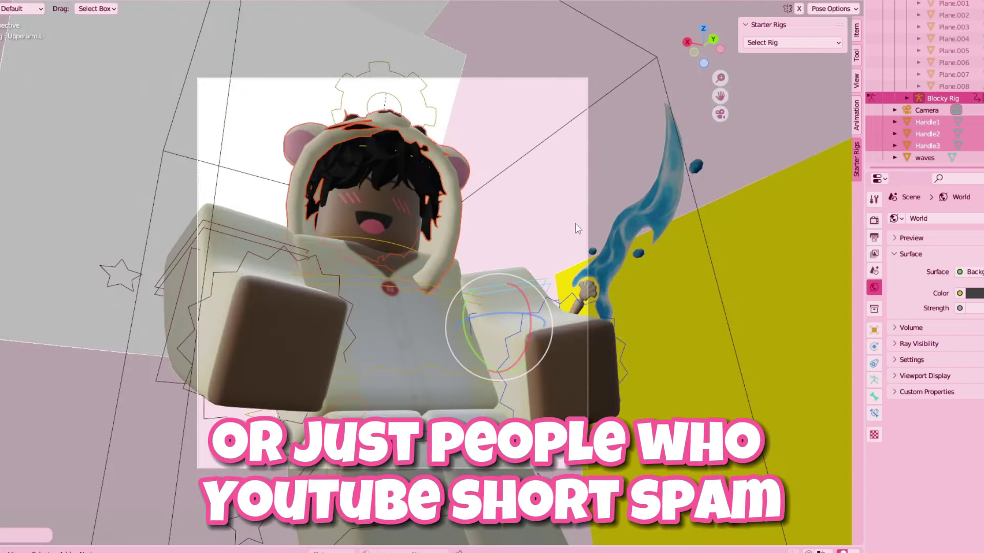
drag(507, 328, 503, 292)
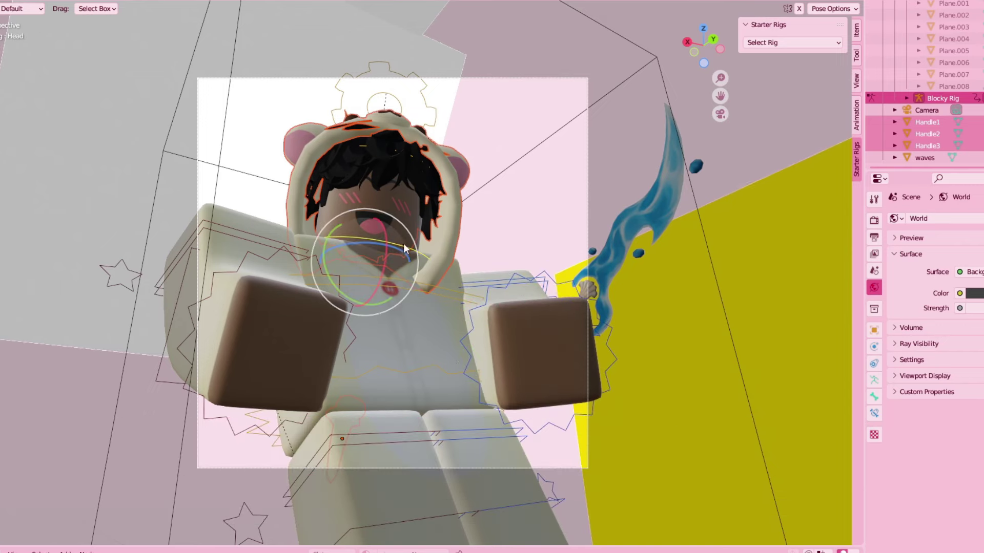
drag(390, 215, 404, 231)
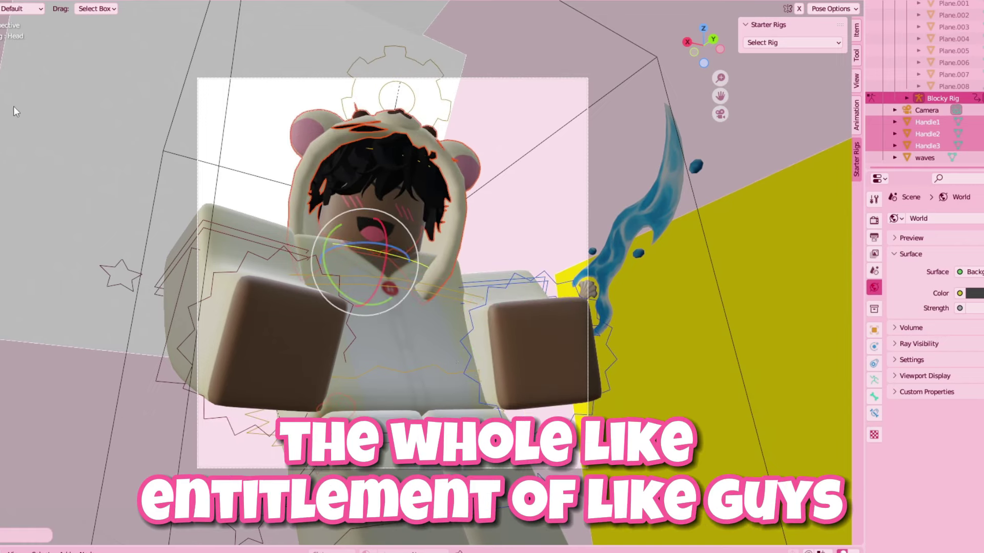
Step: Raise the right upper leg and bend both lower legs of the rig
click(367, 415)
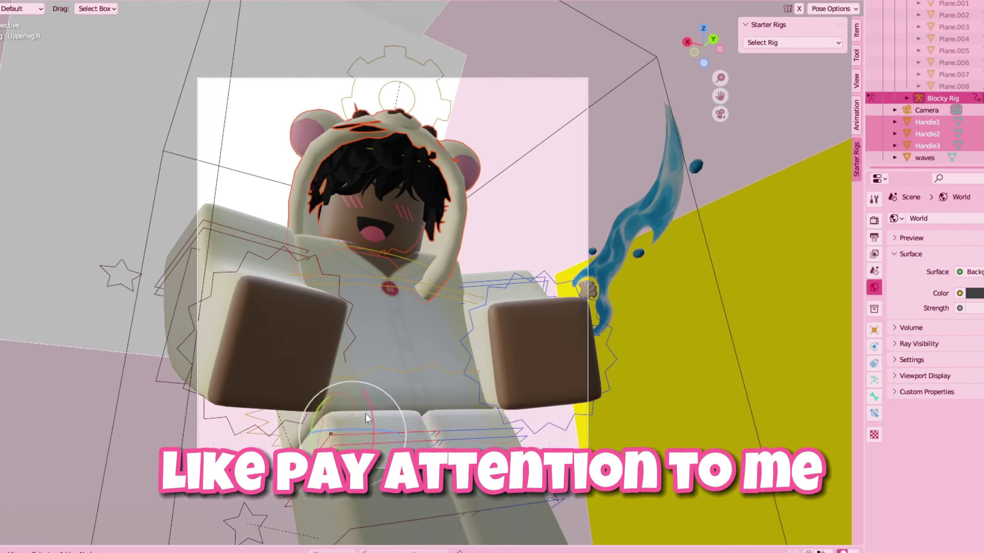
drag(369, 412, 362, 384)
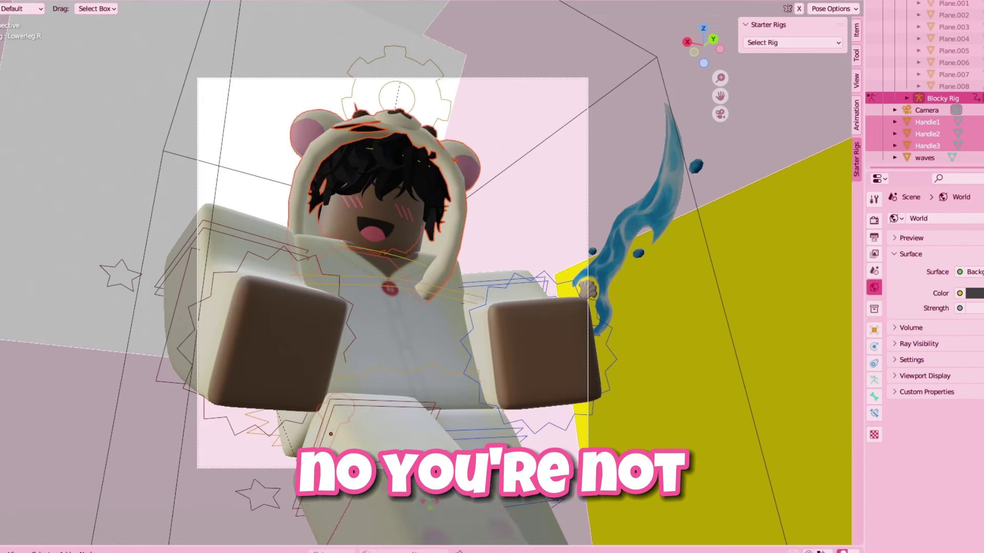
drag(500, 535, 502, 528)
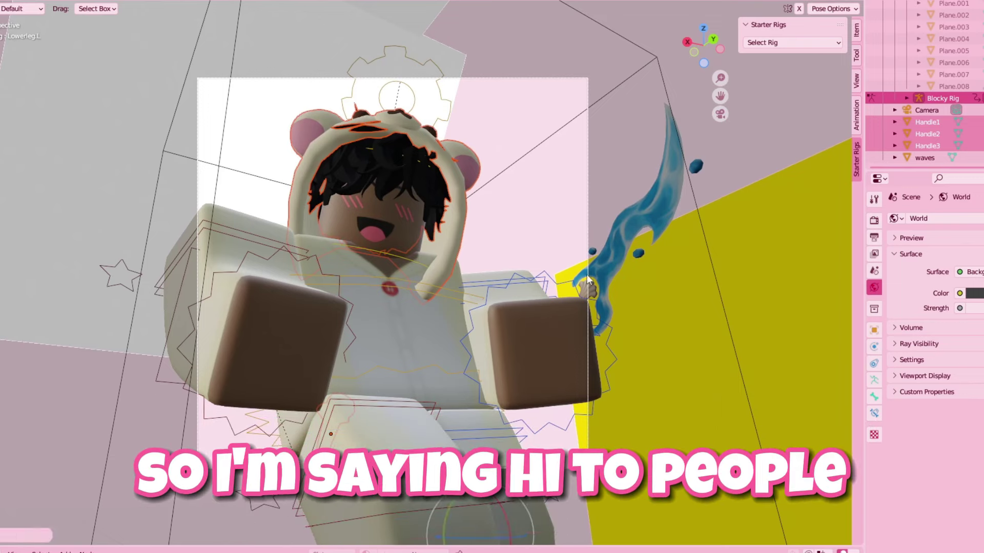
Step: Select the waves sword and move it down and across toward the character's left hand
click(626, 241)
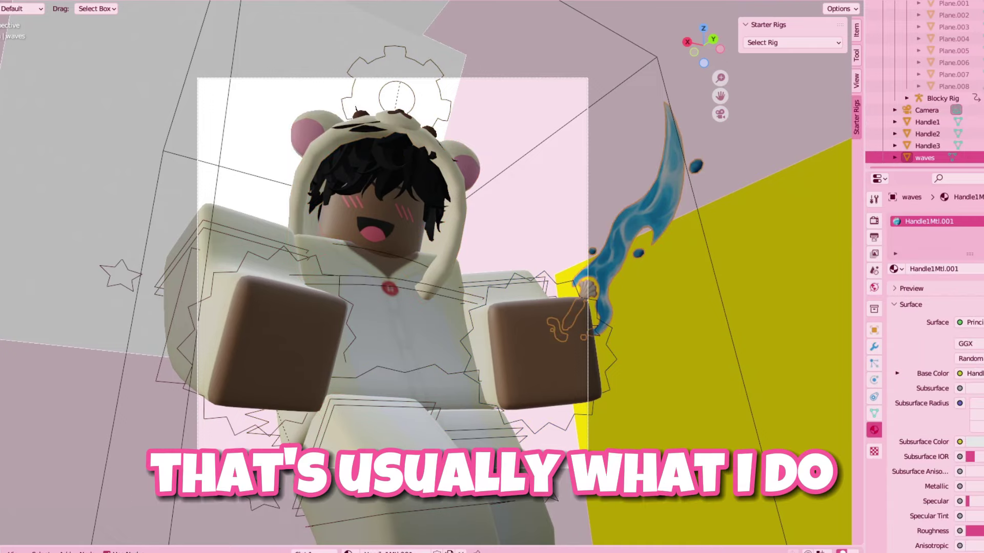
scroll(626, 241, down, 5)
drag(392, 440, 381, 443)
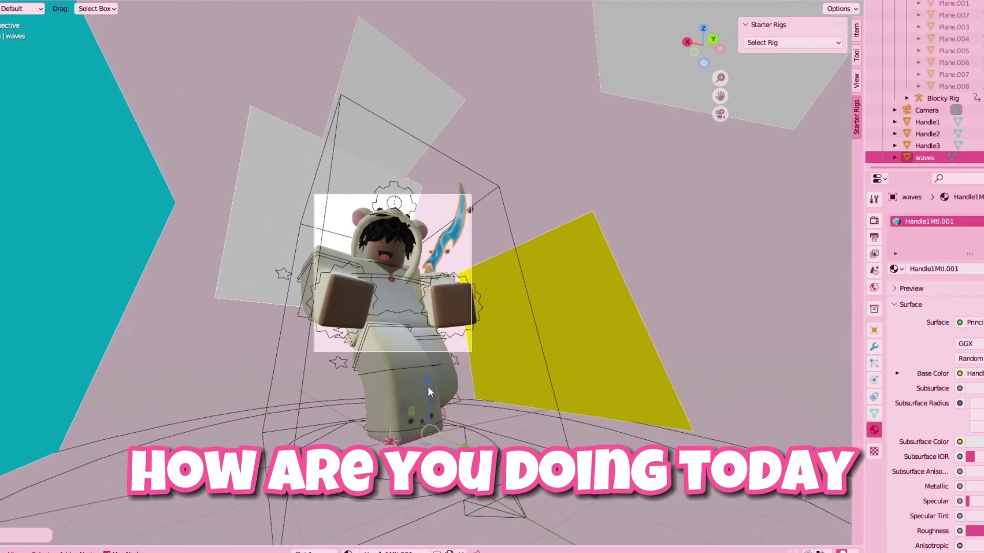
drag(428, 391, 429, 426)
drag(464, 494, 533, 541)
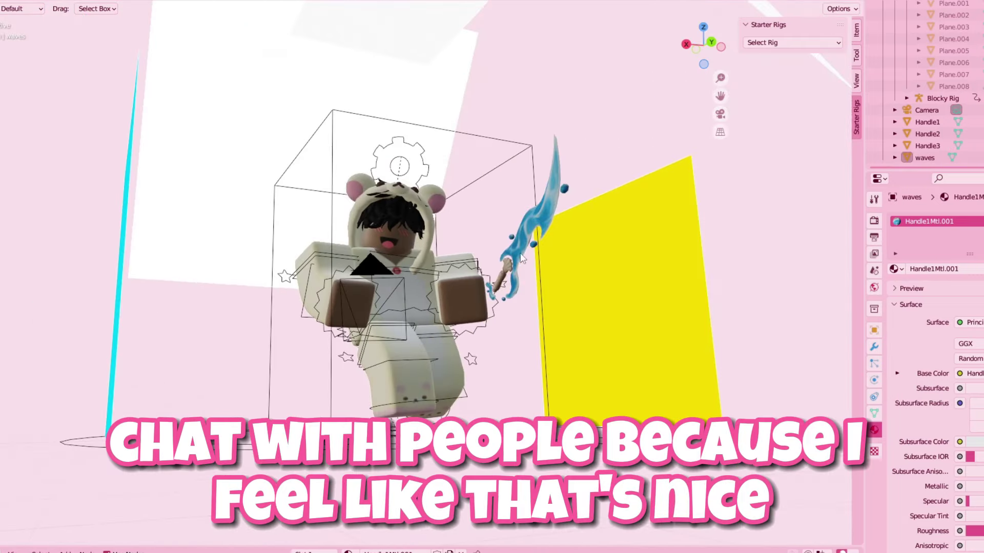
drag(518, 489, 551, 489)
Step: Rotate the waves sword about the Z axis to angle it with the character's pose
scroll(435, 336, up, 4)
scroll(472, 304, down, 4)
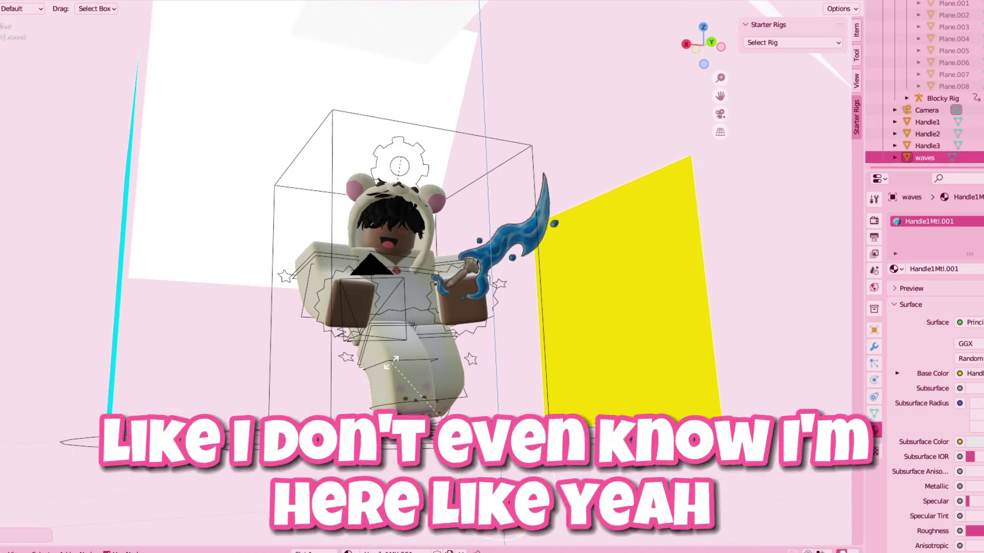
key(r)
key(z)
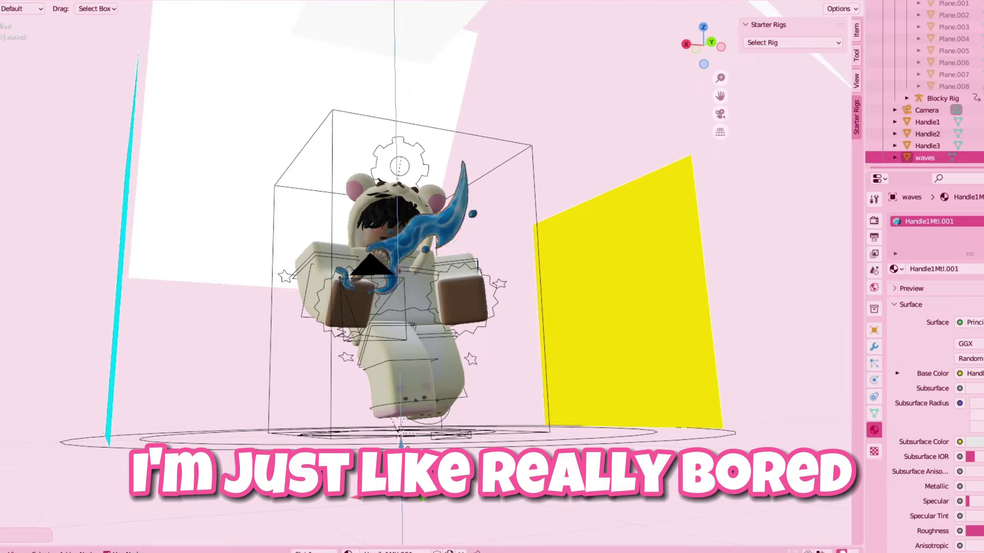
click(720, 114)
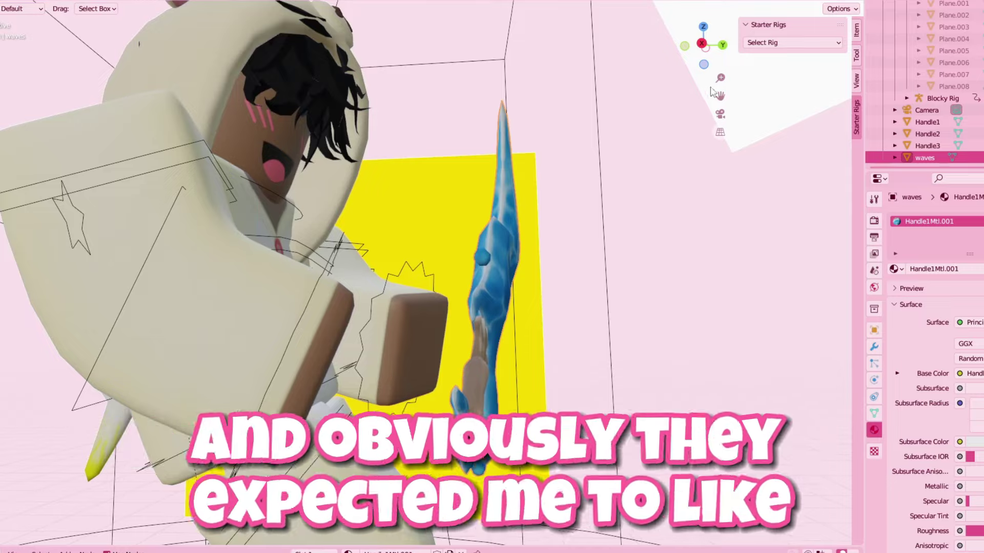
Step: Move the waves sword along the Y axis closer to the character's hands
drag(705, 51, 705, 97)
scroll(601, 188, down, 6)
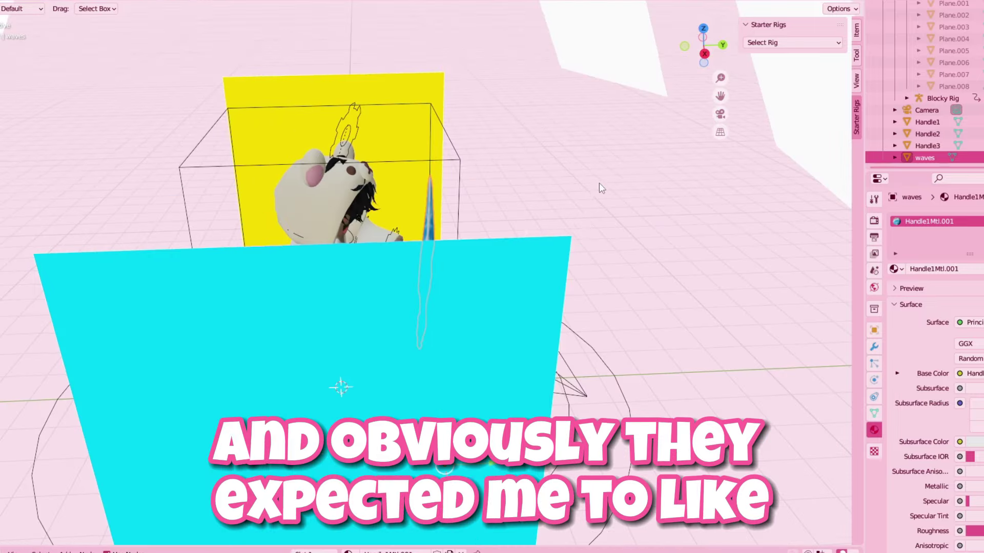
drag(485, 475, 463, 476)
click(720, 114)
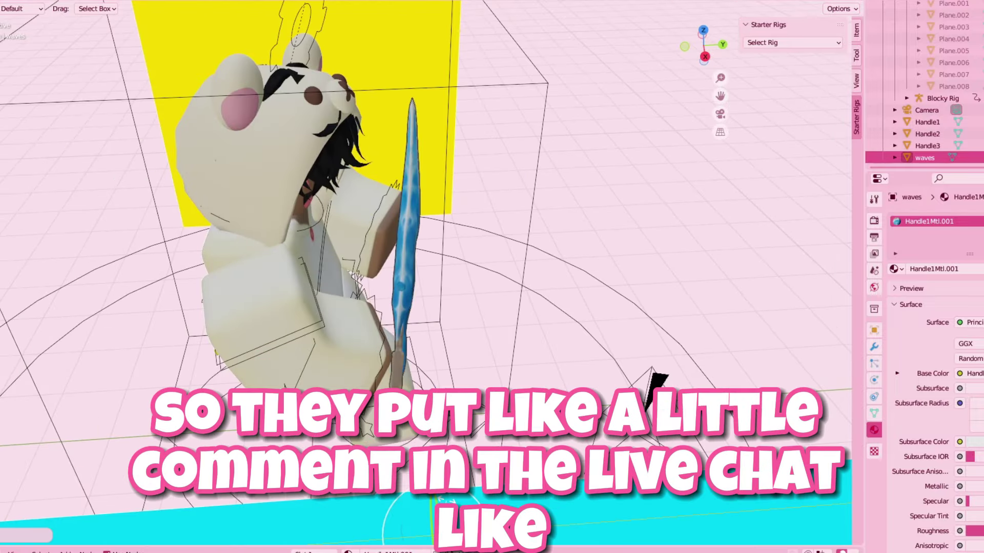
Step: Nudge the waves sword into line with the character's right hand and check its placement through the camera
drag(457, 511, 423, 515)
click(720, 113)
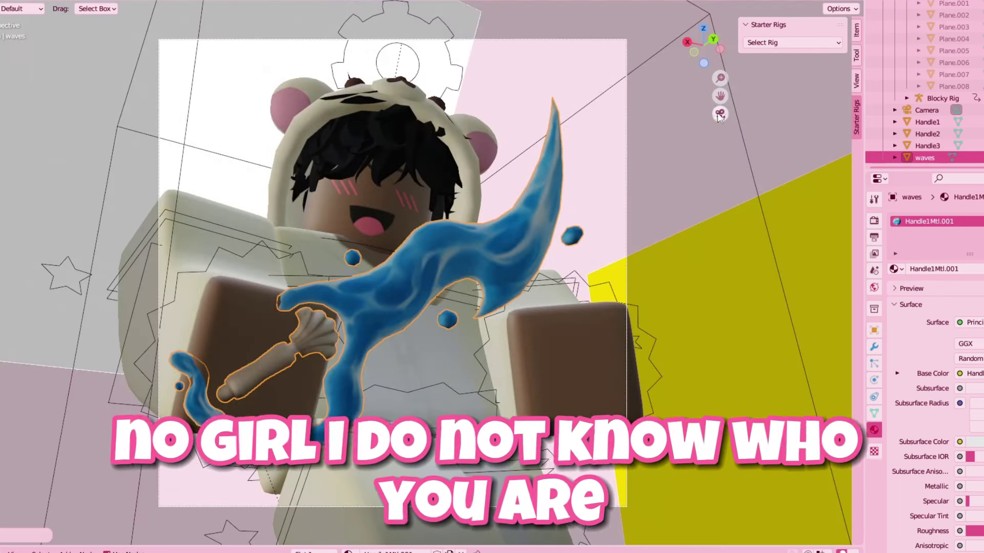
scroll(482, 260, down, 3)
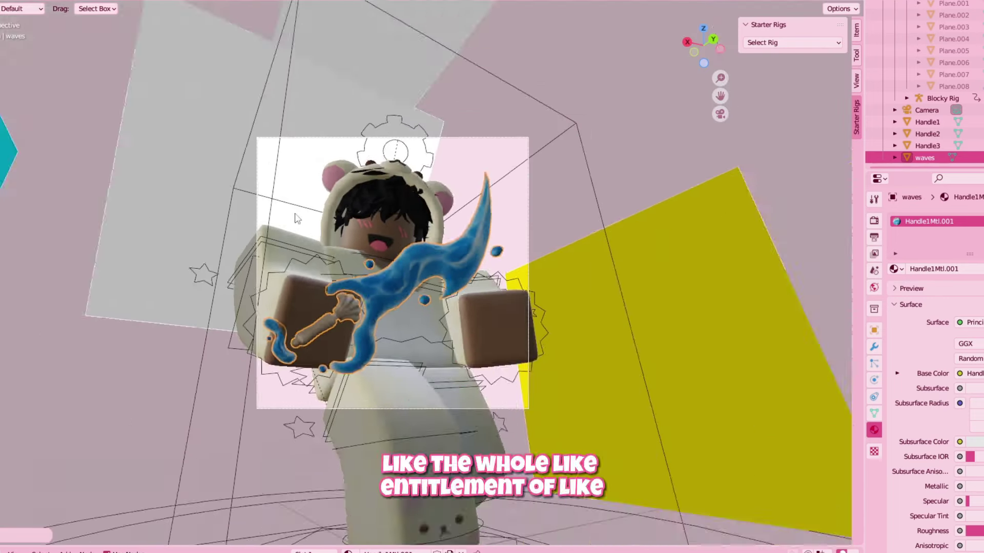
drag(703, 45, 703, 69)
scroll(498, 181, down, 4)
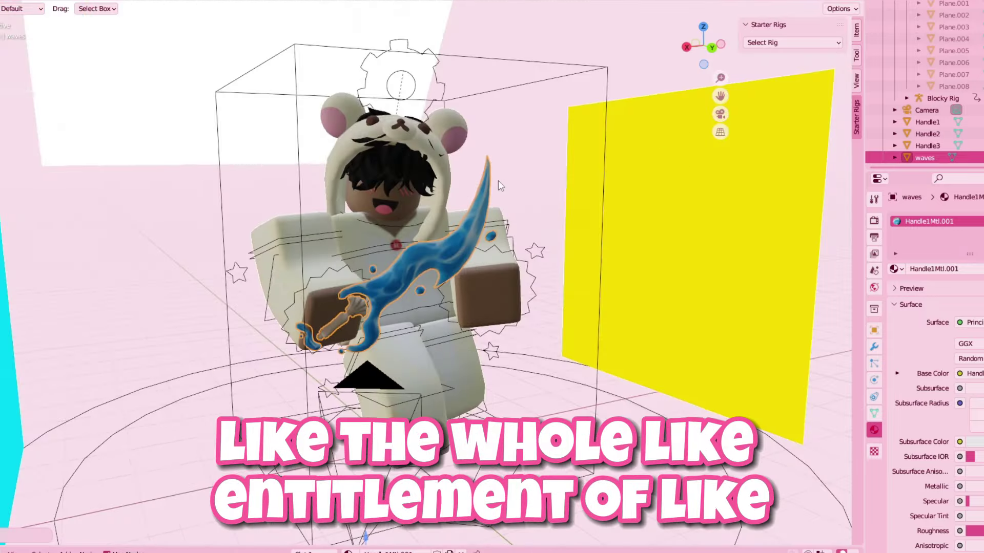
scroll(498, 181, down, 3)
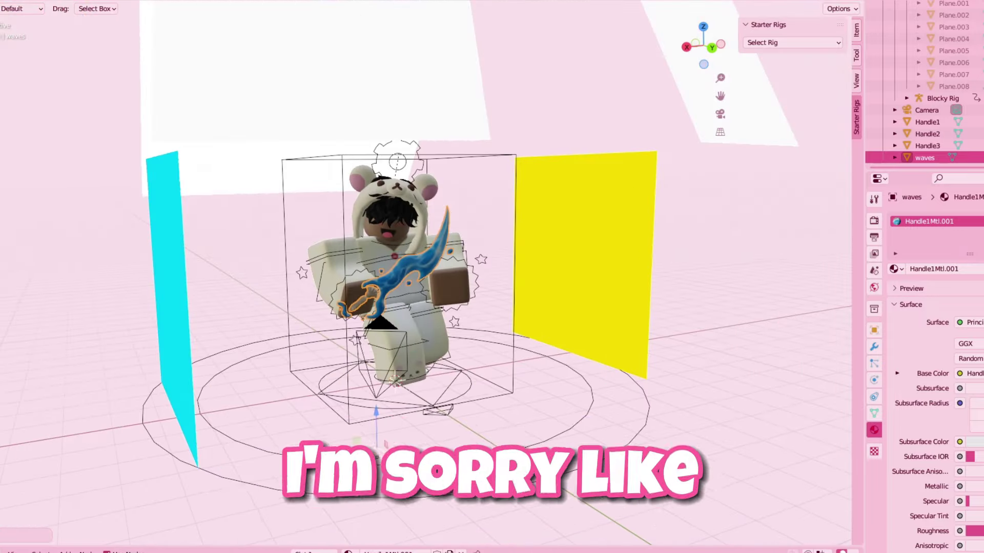
drag(348, 457, 357, 456)
scroll(438, 325, up, 6)
scroll(496, 162, down, 3)
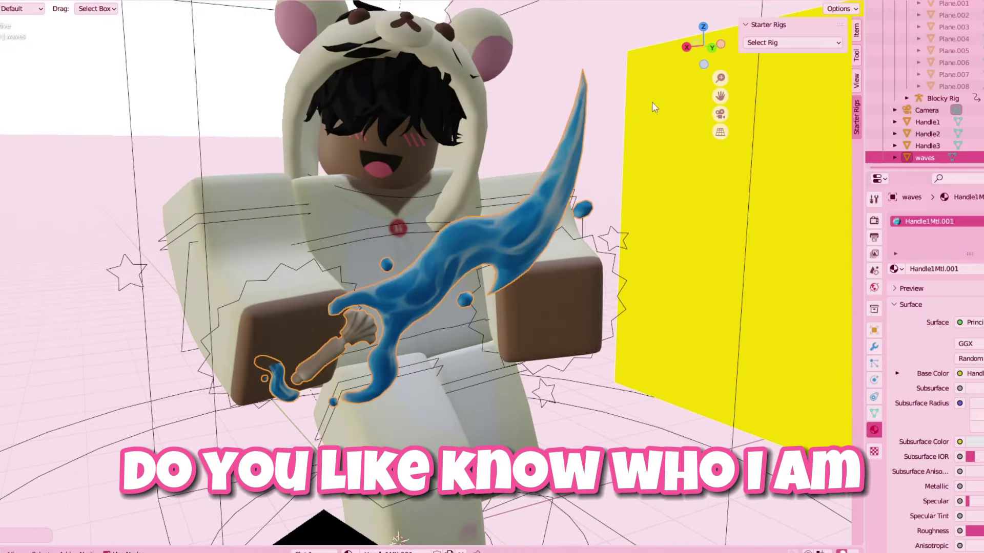
click(720, 113)
scroll(471, 260, up, 4)
Step: Rotate the rig's Hand.R bone to fit the hand around the sword's handle
click(237, 277)
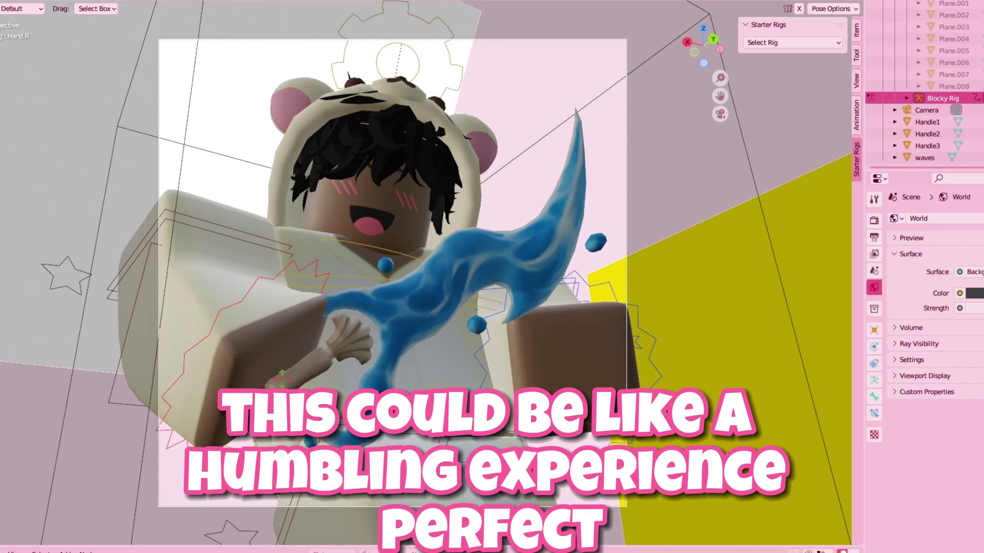
click(279, 384)
click(361, 246)
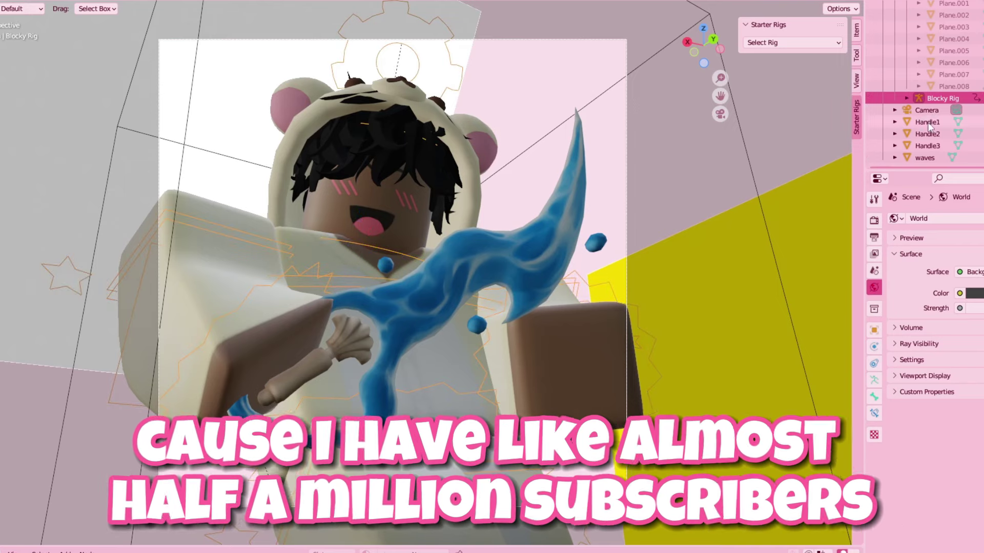
Step: Select the head with its Handle2 and Handle3 accessories and shift them along the Z, X and Y axes
click(377, 238)
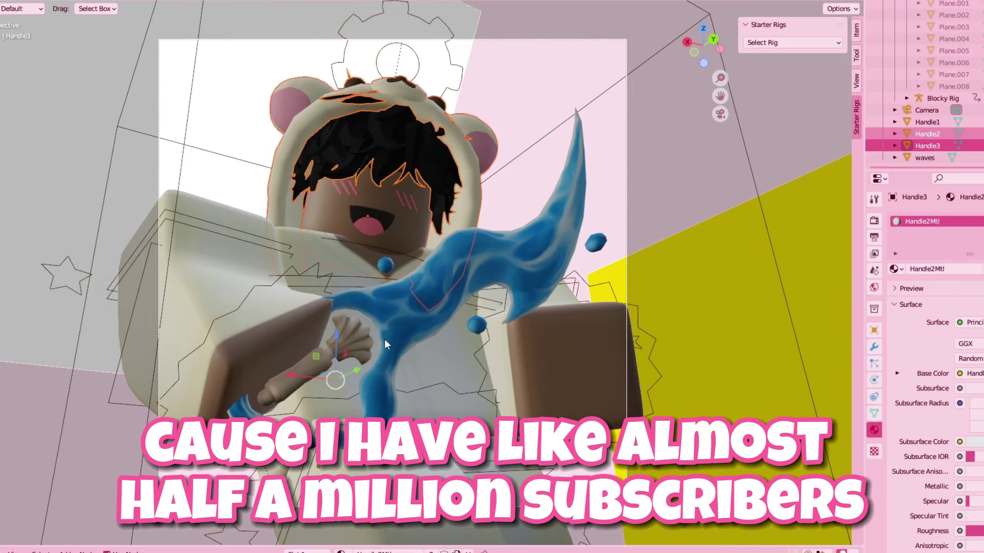
key(g)
key(z)
click(398, 322)
drag(315, 357, 326, 359)
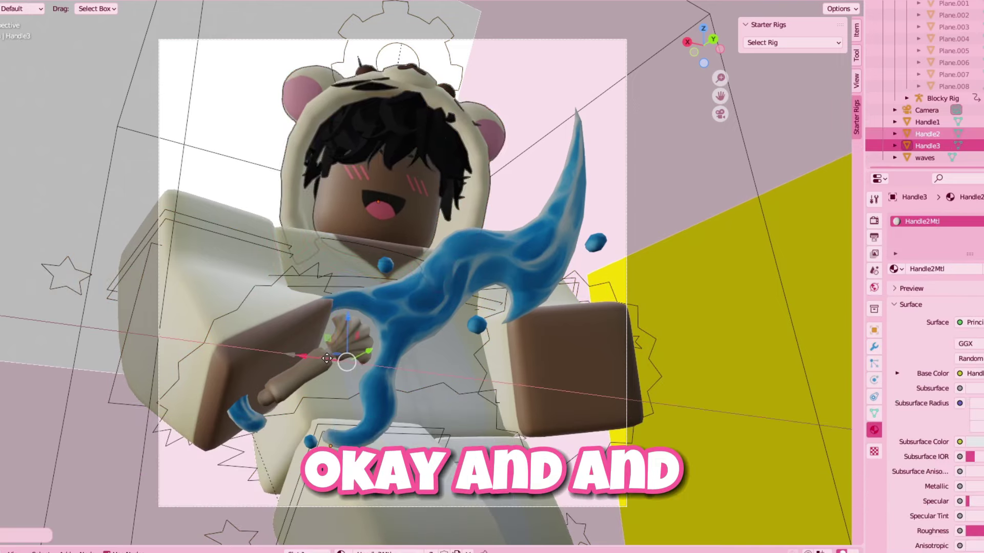
key(y)
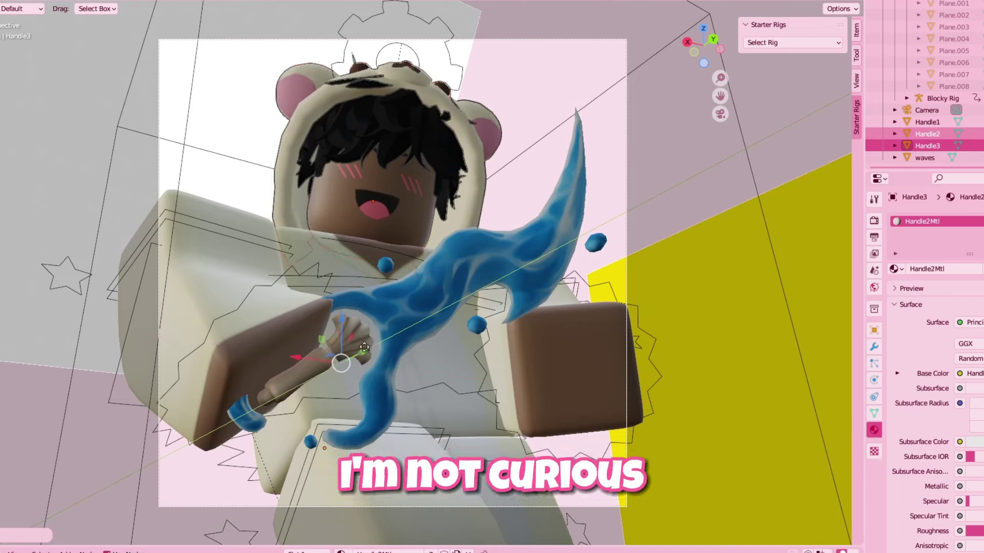
key(x)
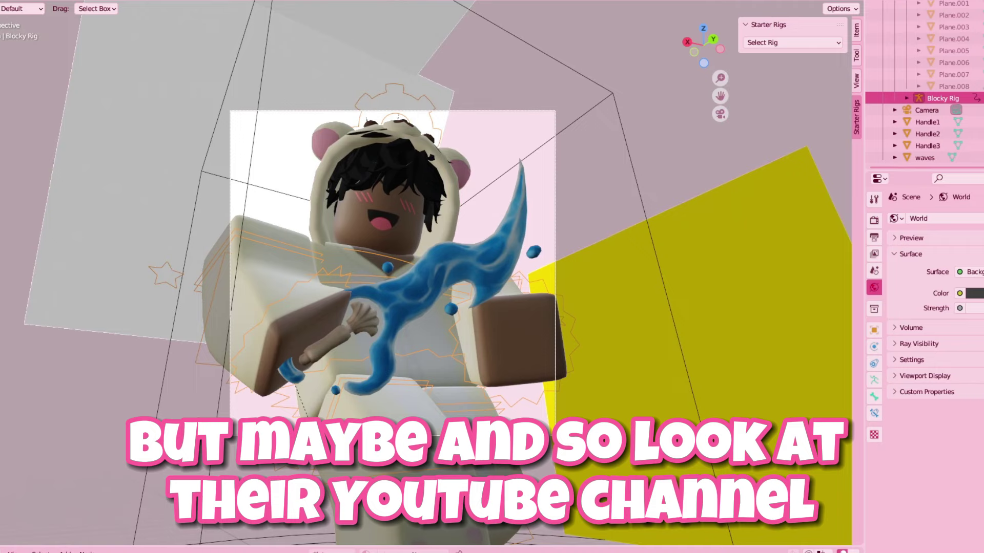
Step: Use Walk Navigation to move the camera closer and reframe the character
click(52, 253)
scroll(208, 232, down, 2)
scroll(208, 232, up, 3)
click(28, 1)
mouse_move(84, 158)
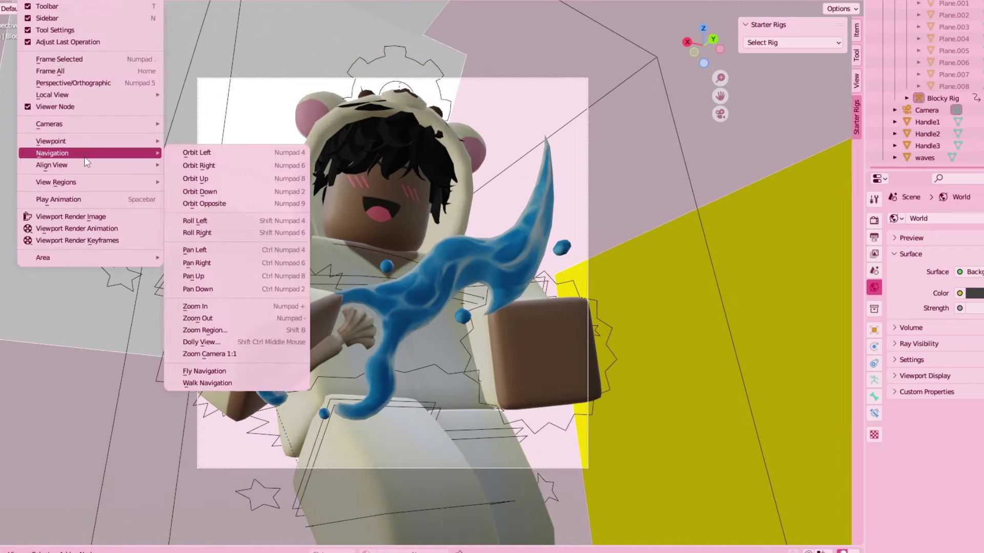
click(207, 382)
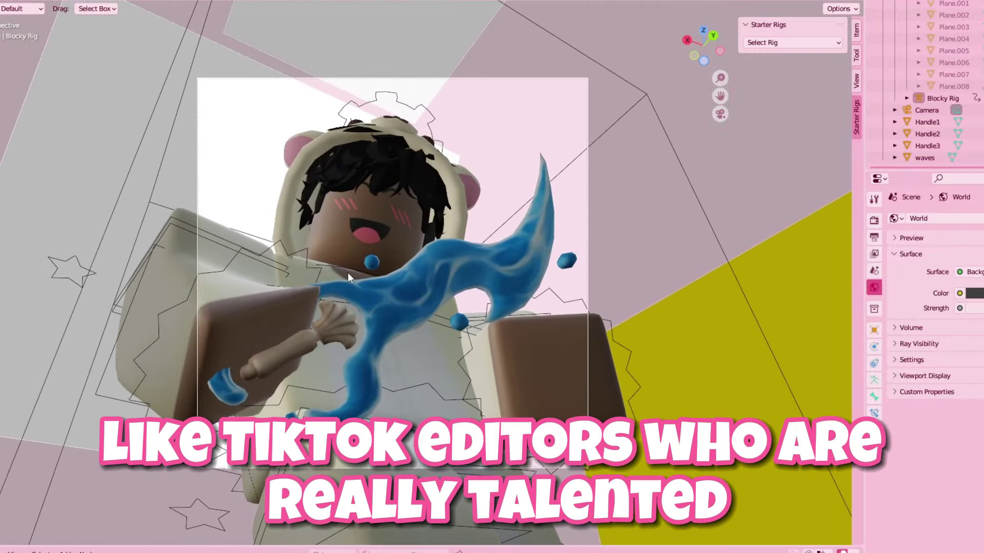
Step: Select the rig's Head bone in Pose Mode and rotate it about the X axis to tilt the head
click(348, 273)
click(365, 104)
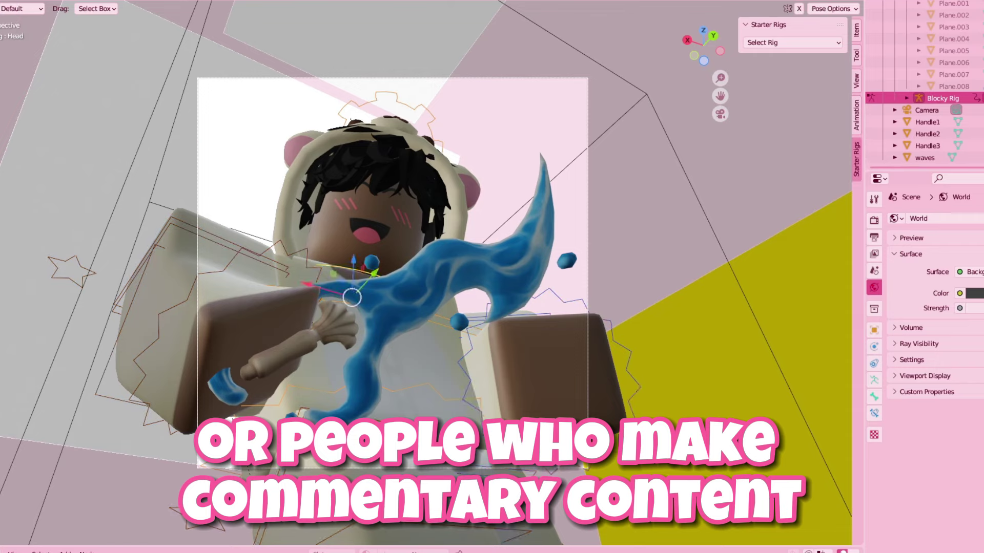
key(shift+space)
key(r)
drag(394, 282, 369, 274)
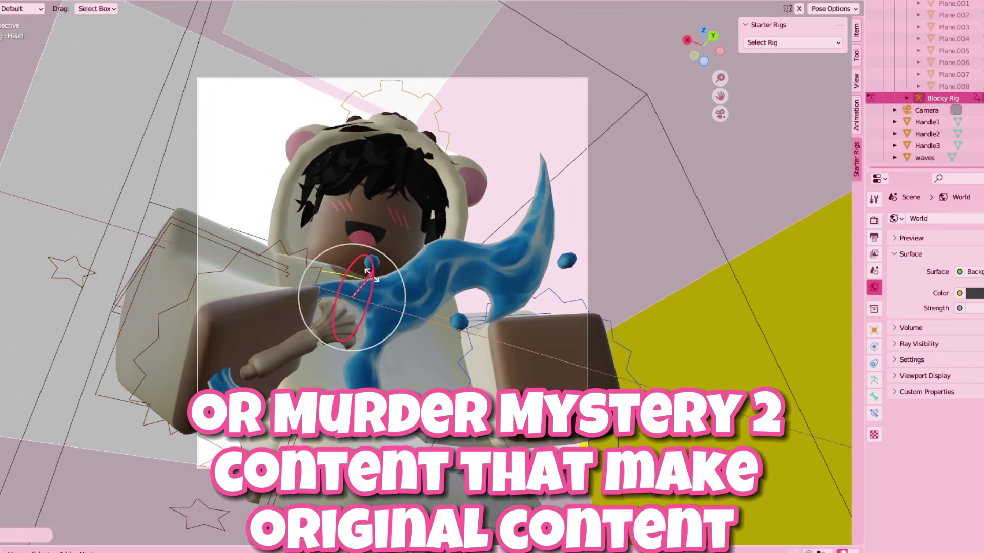
click(101, 140)
scroll(213, 122, down, 3)
scroll(213, 122, up, 2)
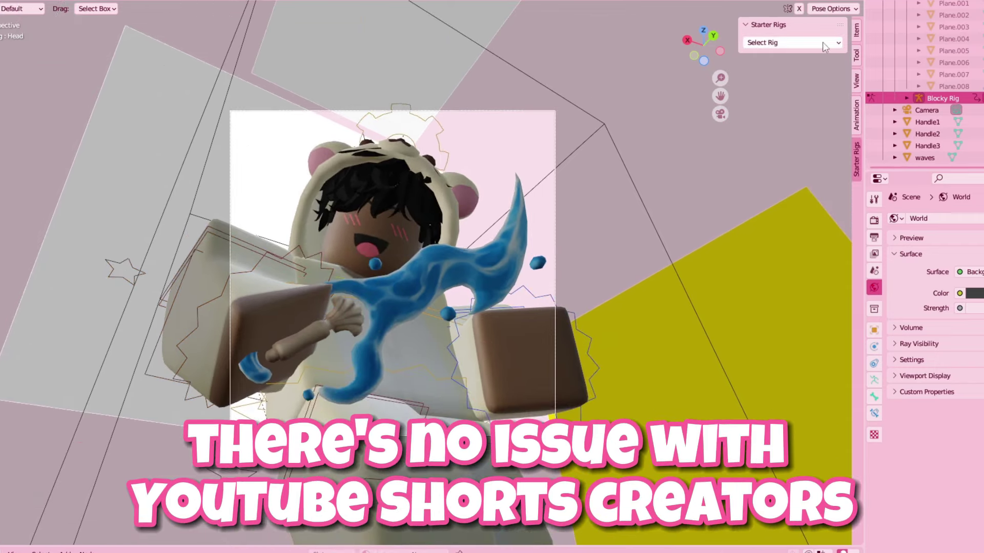
Step: Set the Warm and Cold material colours of Lightroom stuff to white and test the lighting with a render
click(3, 6)
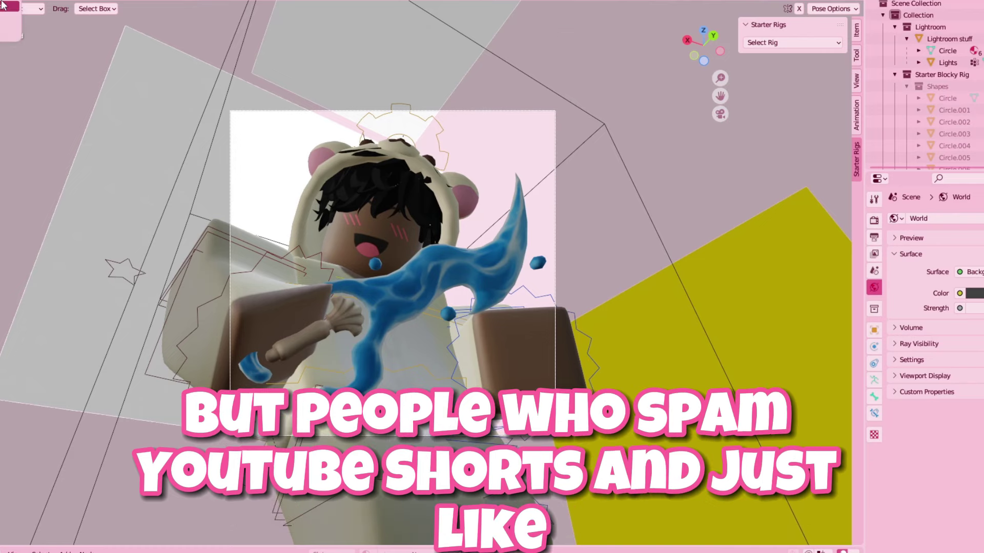
click(956, 40)
click(975, 368)
click(973, 247)
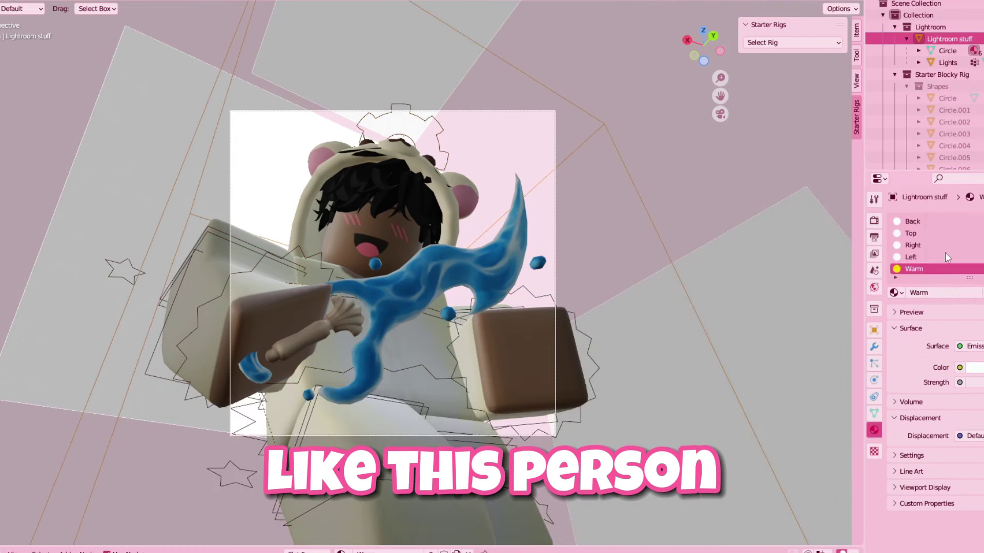
click(973, 367)
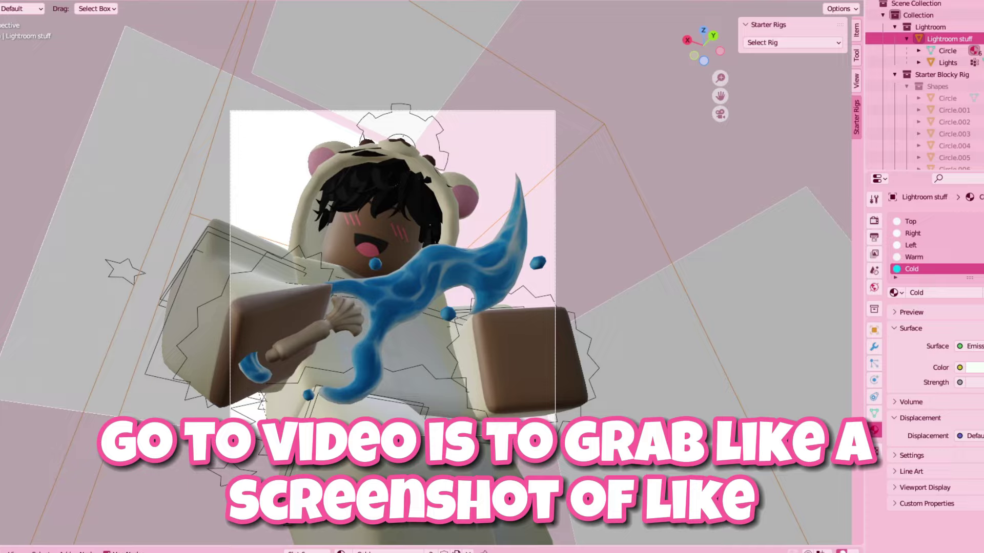
click(20, 1)
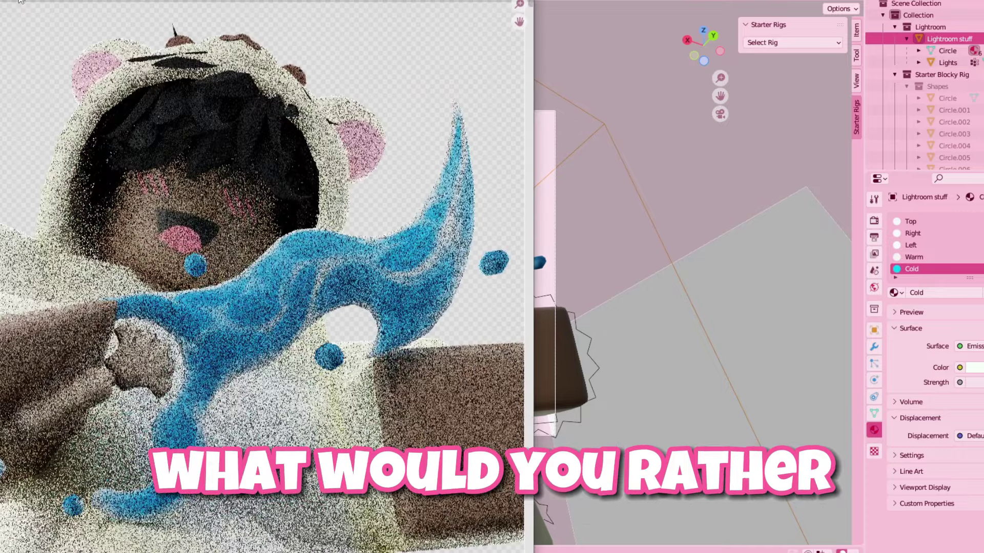
key(Escape)
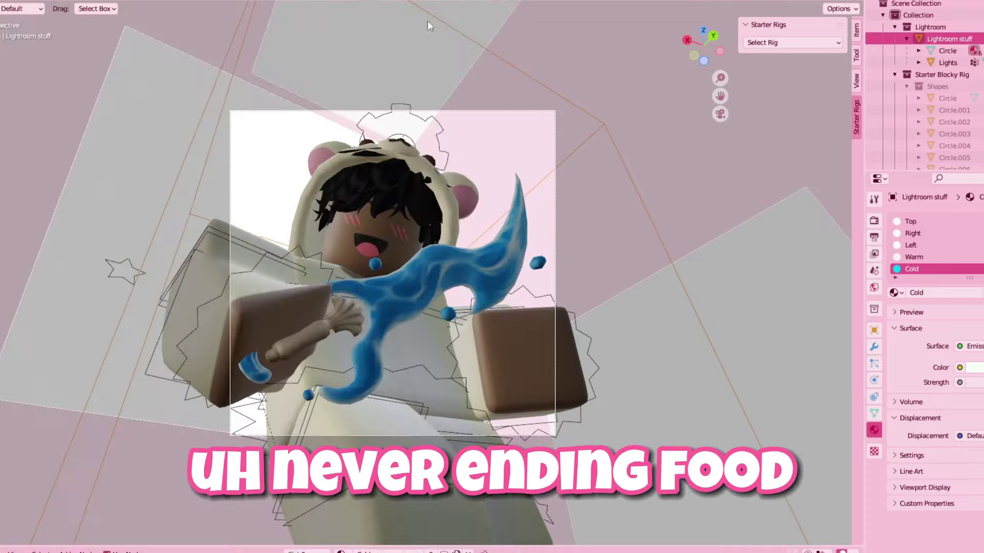
Step: Pull the camera back and reframe the character with Walk Navigation, then render the scene
click(21, 1)
mouse_move(56, 158)
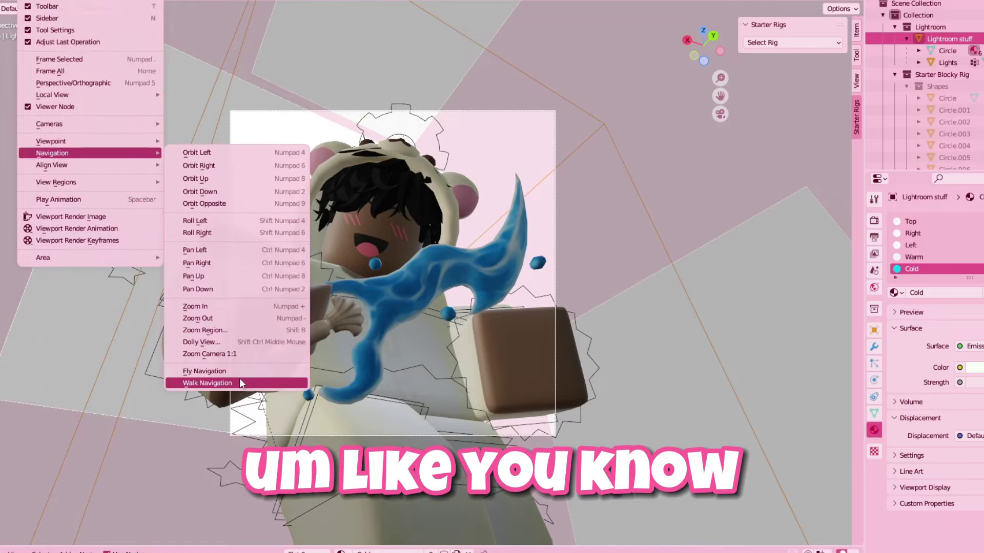
click(238, 378)
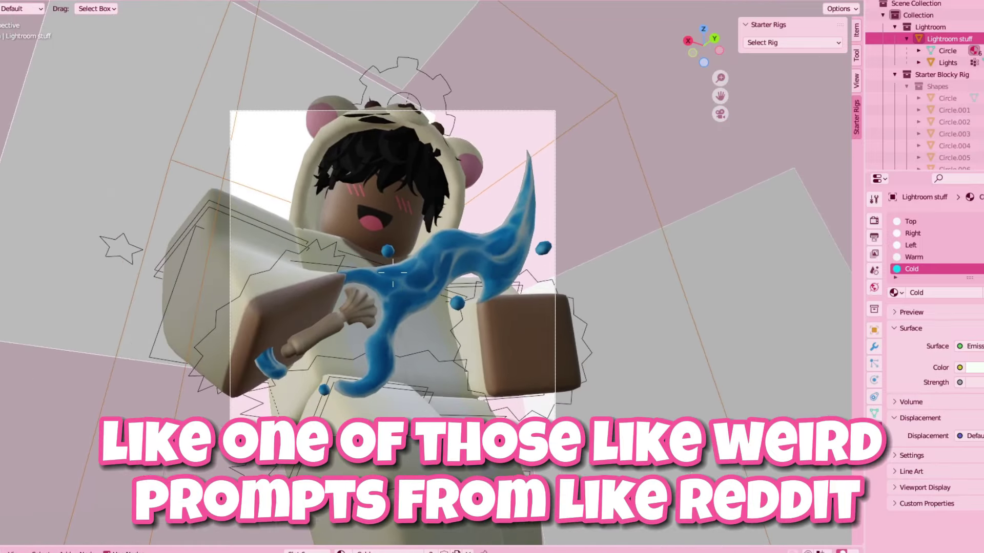
key(s)
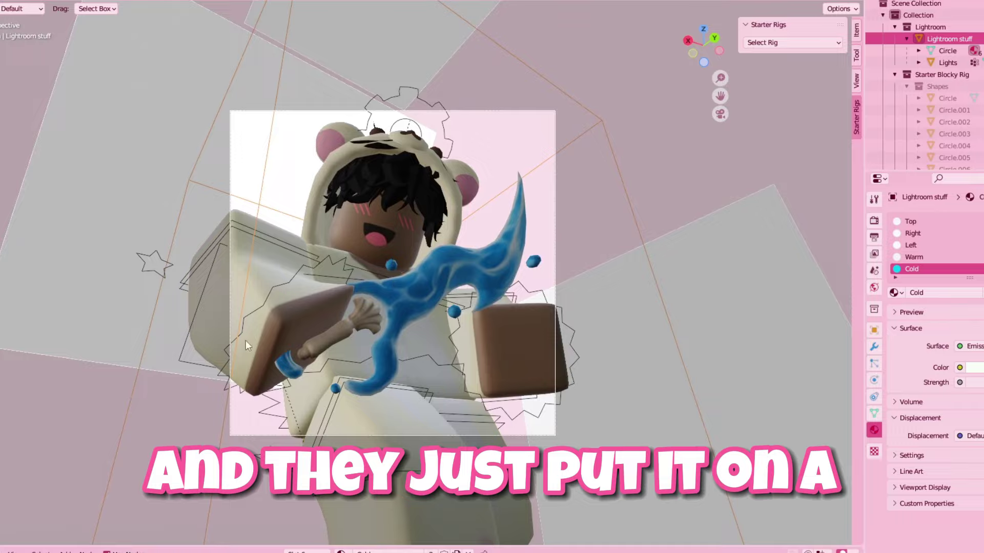
scroll(417, 228, up, 2)
scroll(417, 228, down, 1)
click(10, 1)
click(21, 5)
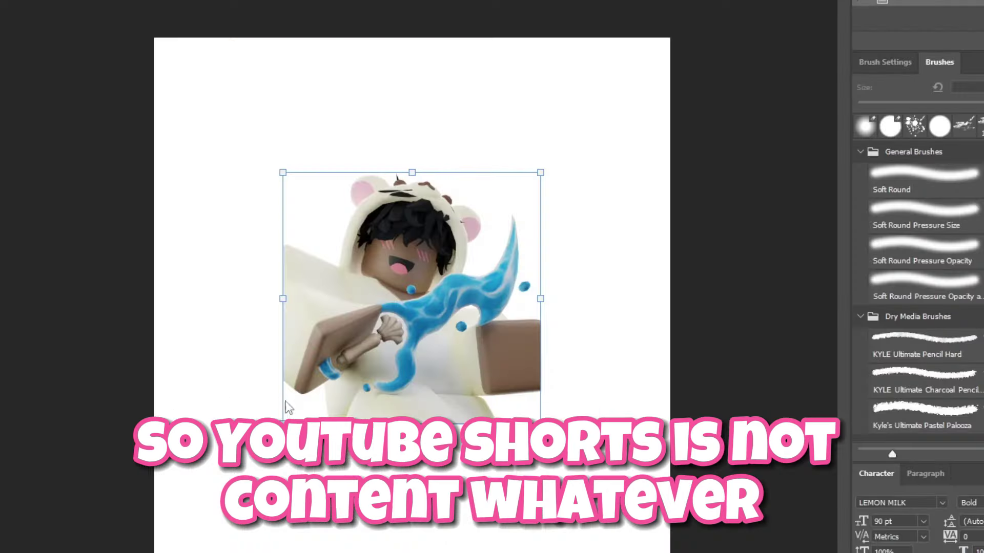
Step: In Photoshop, enlarge the placed character render, rotate it counterclockwise and position it to fill the canvas
drag(283, 424, 74, 552)
drag(297, 504, 400, 404)
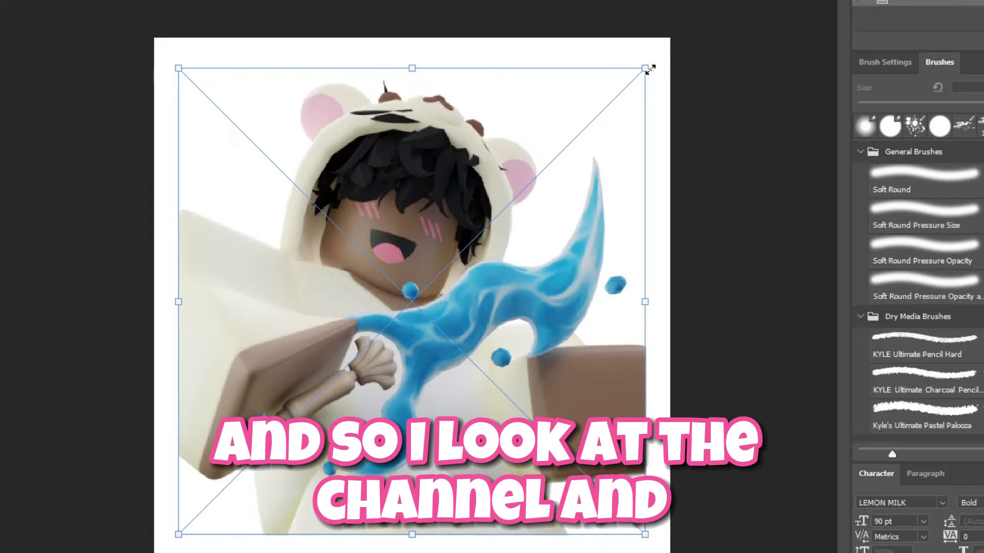
drag(650, 70, 725, 0)
drag(668, 97, 630, 144)
drag(714, 7, 625, 7)
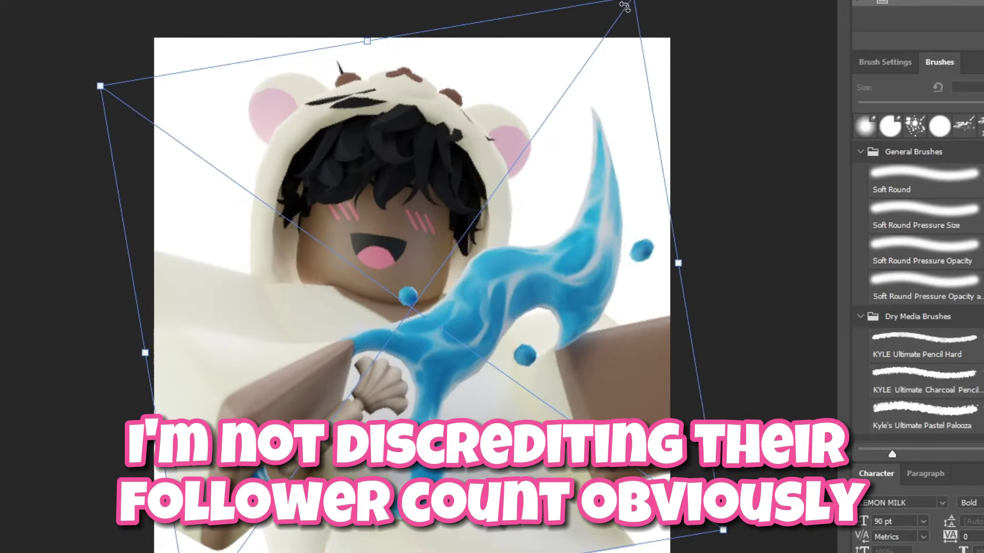
drag(721, 524, 793, 532)
mouse_move(712, 504)
mouse_down()
mouse_move(699, 527)
mouse_move(700, 519)
mouse_up()
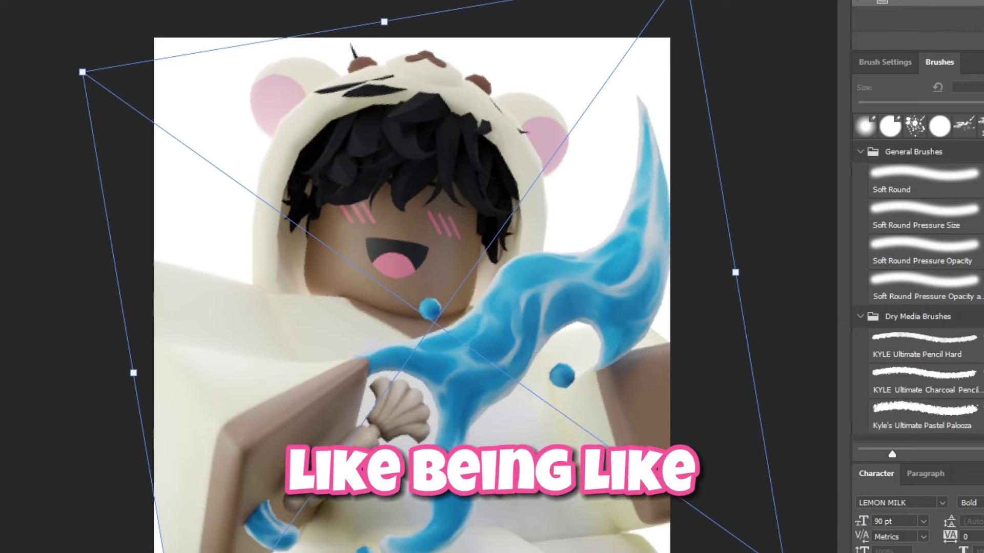
key(Return)
Step: Add a new layer beneath the character and stamp light yellow paint splatters with a 2520 px brush
key(ctrl+alt+shift+n)
key(ctrl+bracketleft)
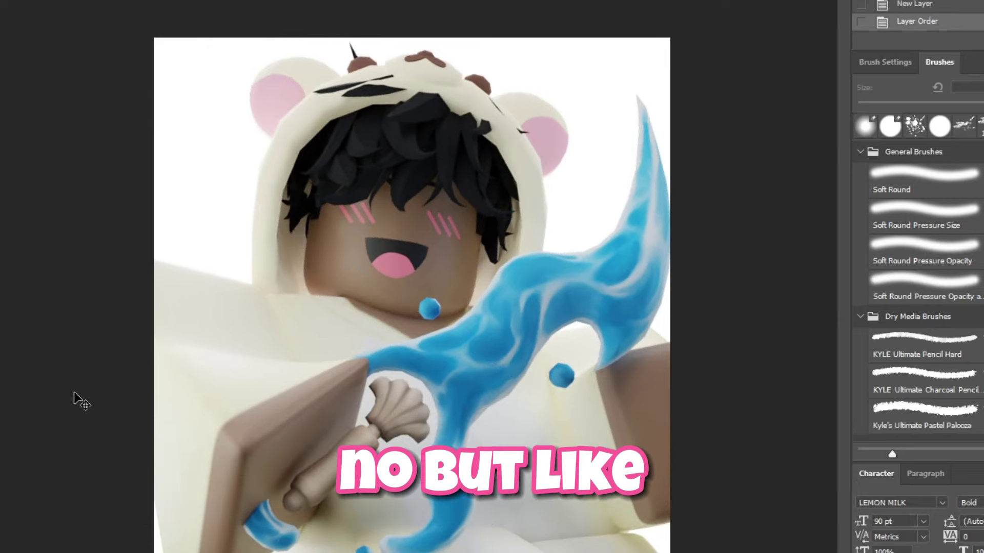
click(2, 397)
click(981, 288)
click(855, 123)
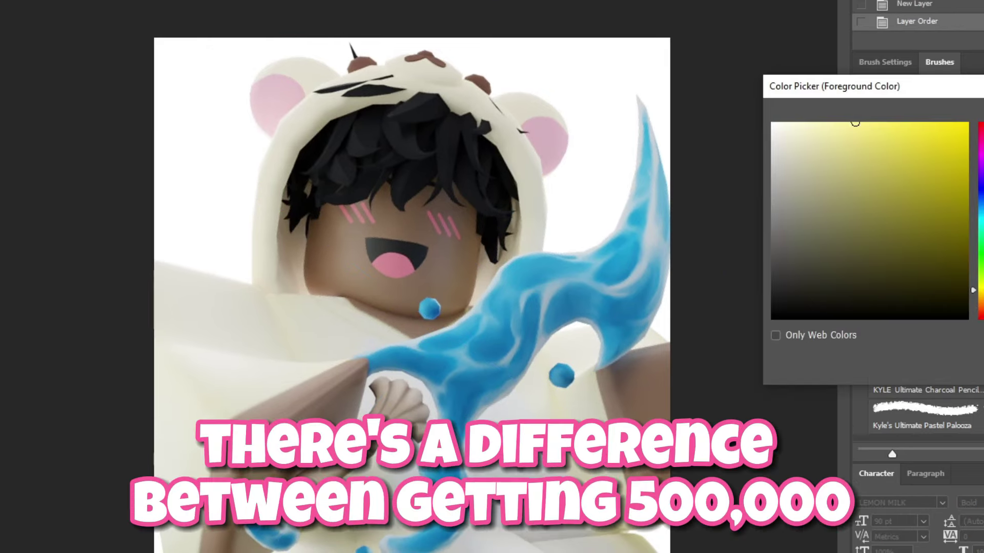
key(Return)
click(77, 103)
click(666, 77)
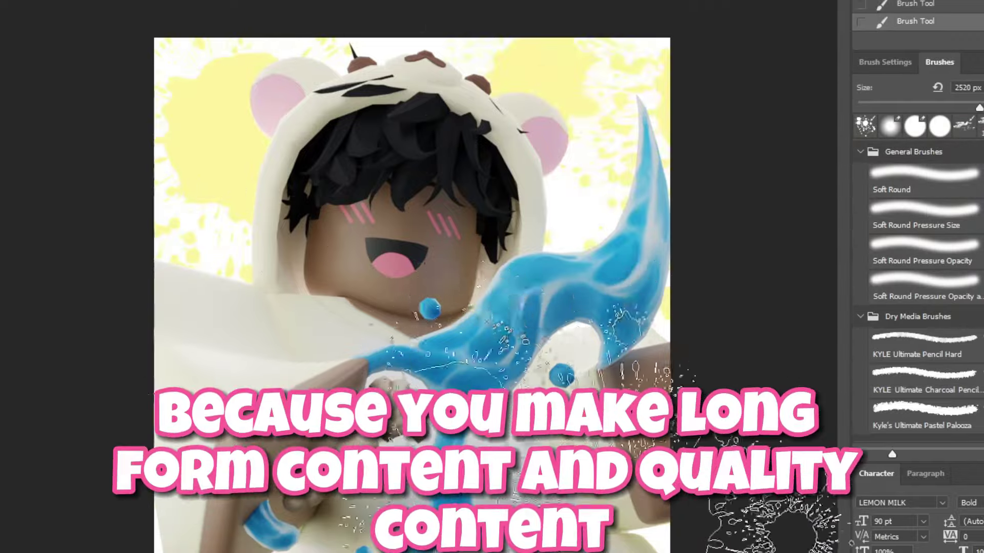
Step: Change the foreground colour to light orange and stamp splatters on both sides of the background
click(2, 398)
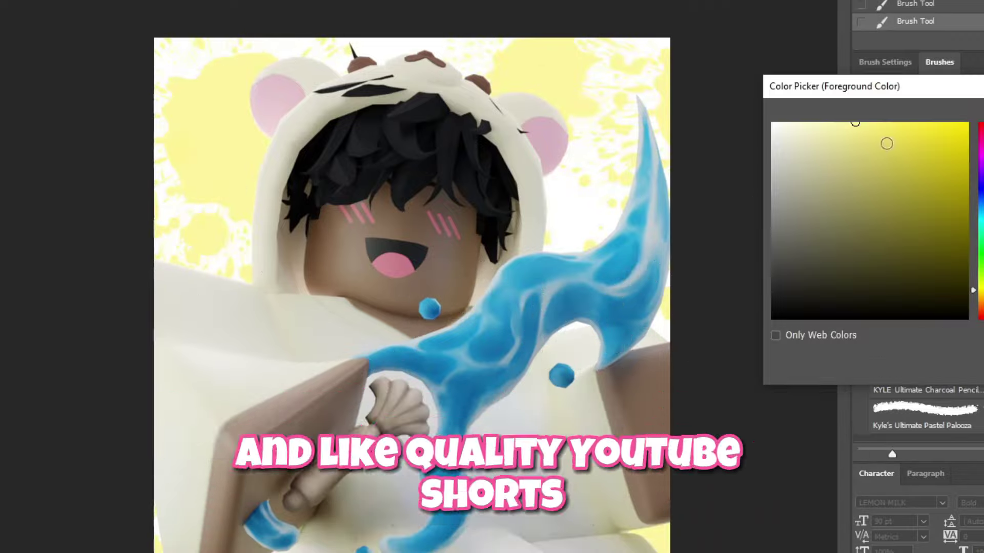
click(980, 294)
key(Return)
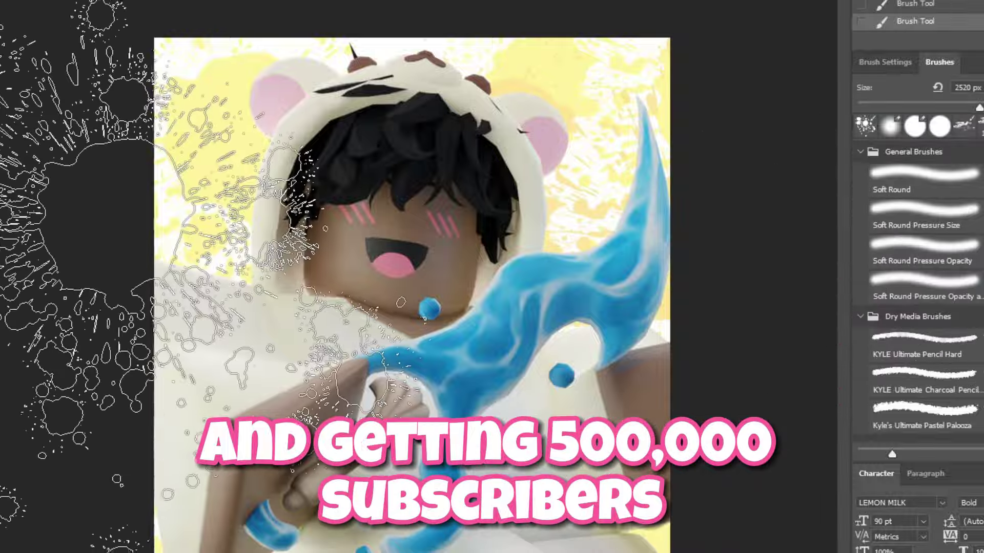
click(92, 118)
click(684, 77)
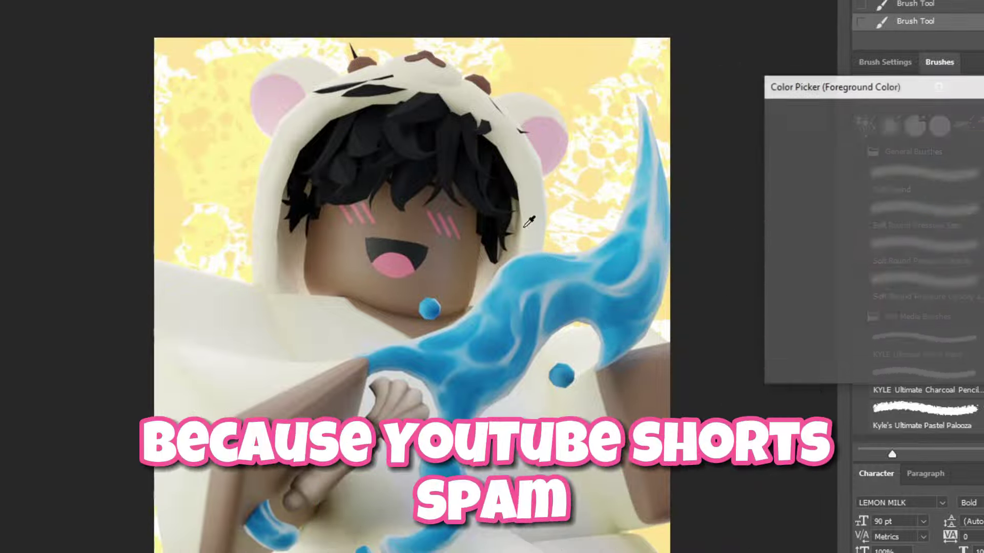
Step: Stamp white splatters over the orange and yellow background behind the character
key(Return)
click(451, 148)
click(84, 354)
click(768, 353)
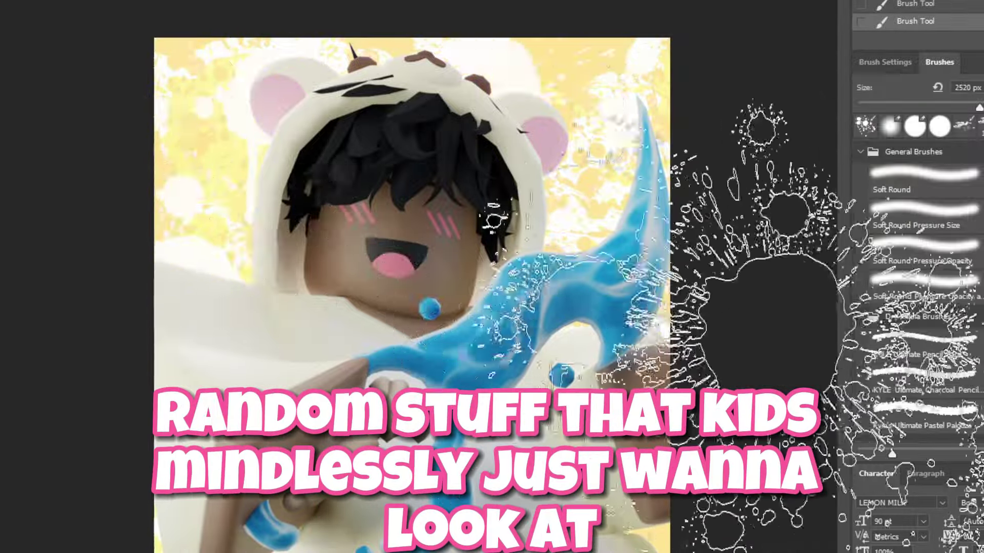
Step: Apply a Radial Blur to the paint-splatter layer behind the character
click(154, 1)
mouse_move(200, 42)
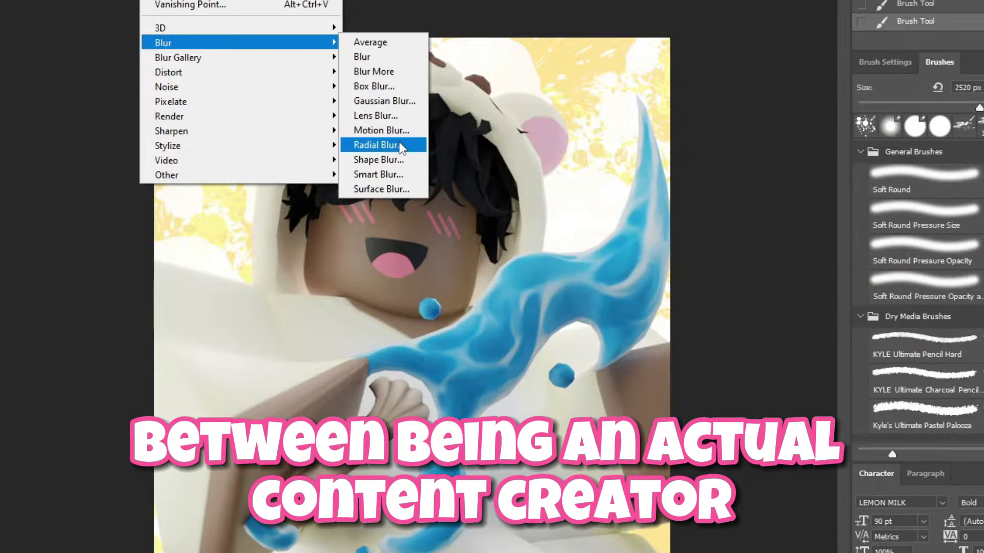
click(400, 145)
text(1)
key(Return)
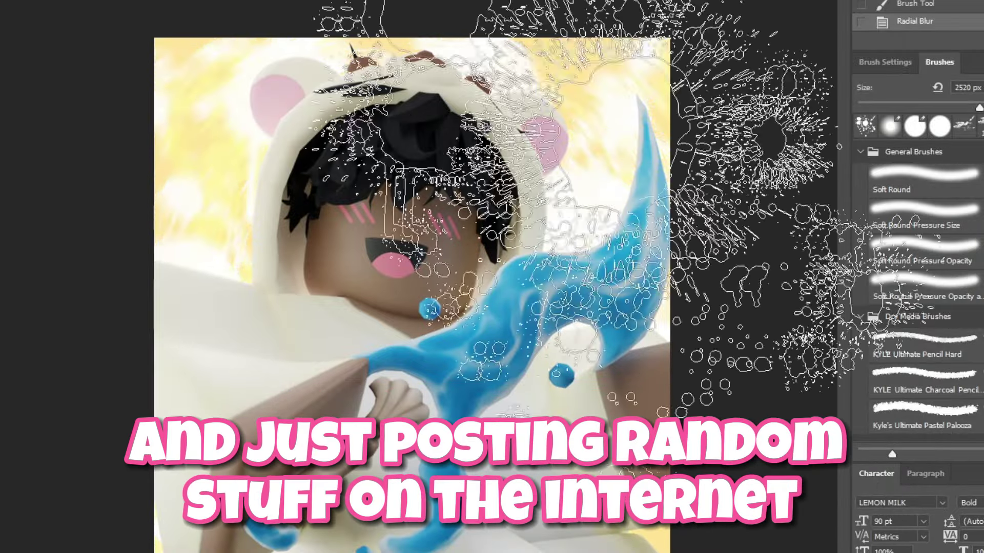
Step: Add a Drop Shadow to the character layer and change the shadow colour to bright yellow-orange
key(ctrl+t)
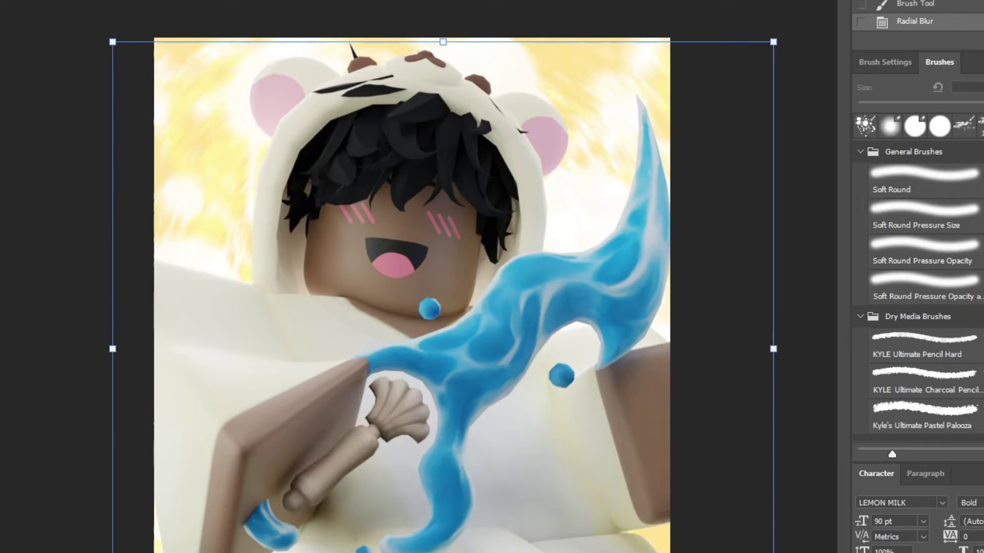
key(Return)
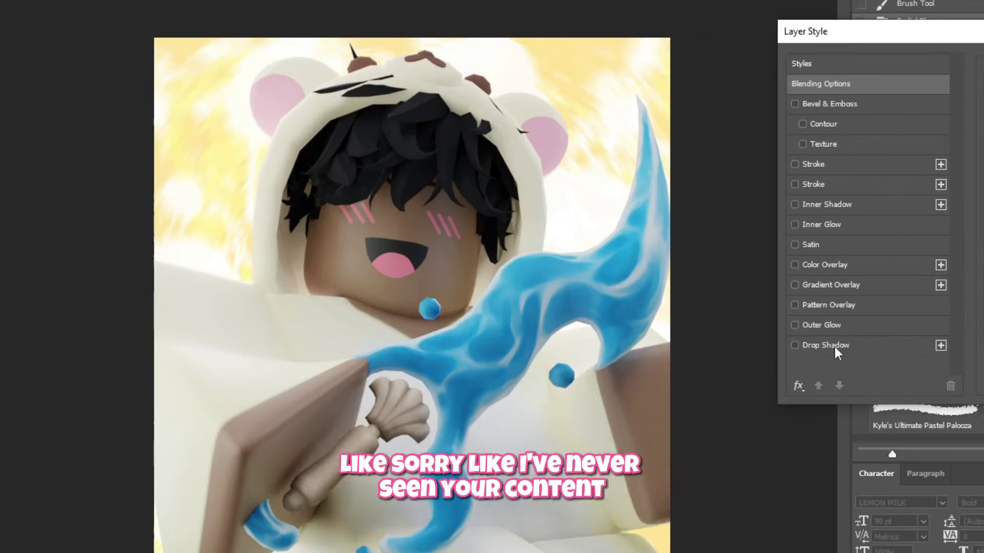
click(835, 347)
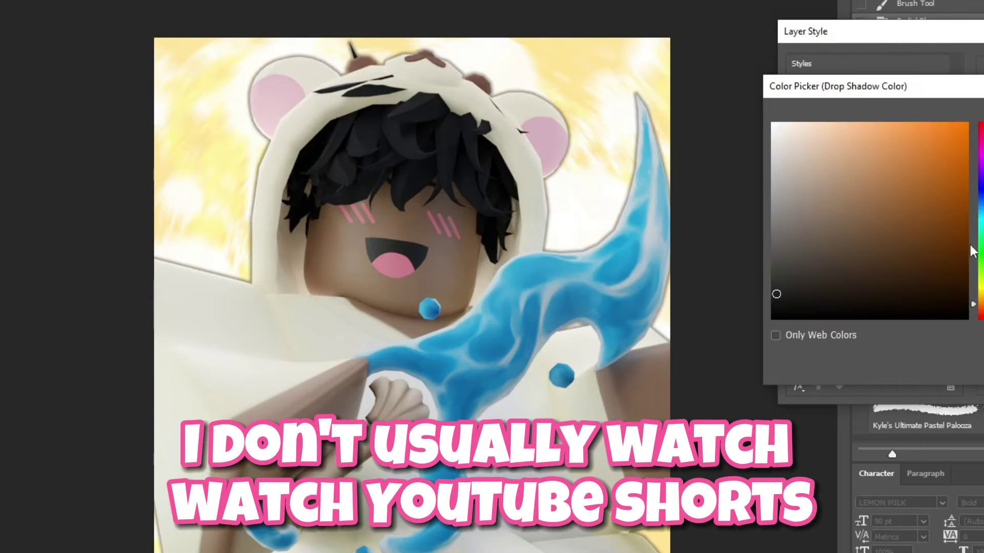
click(980, 295)
click(933, 123)
key(Return)
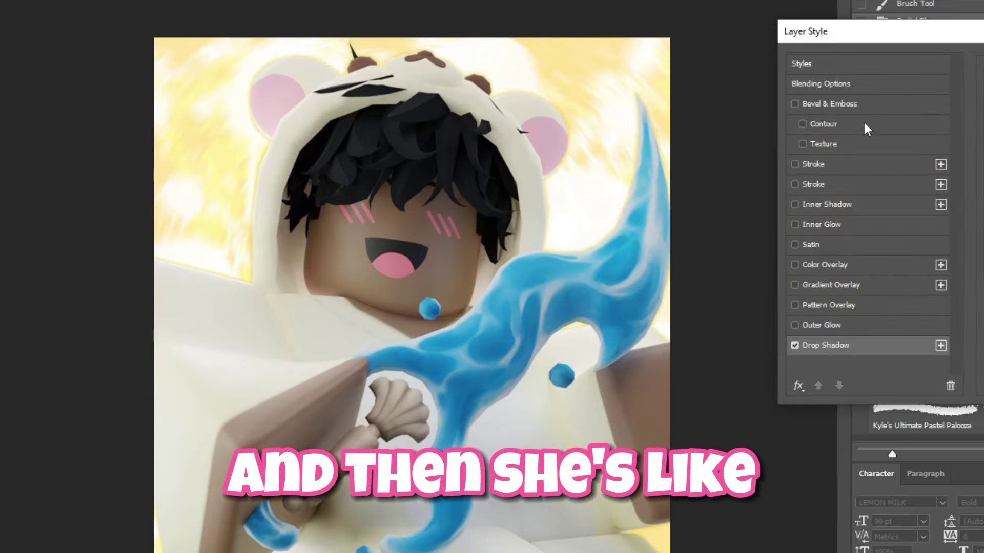
Step: Add a light yellow Inner Glow and an Outer Glow to the character layer
click(831, 224)
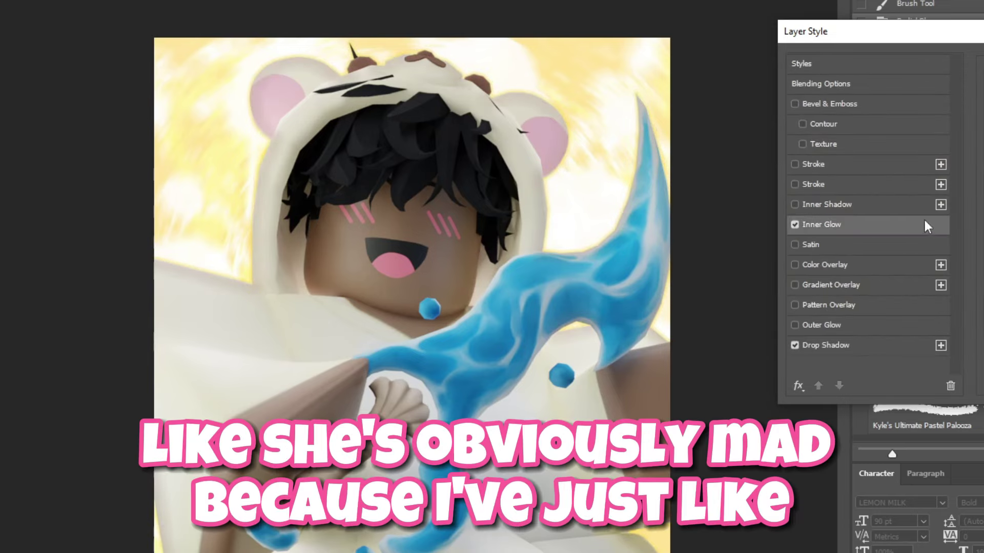
click(982, 159)
drag(981, 294, 981, 283)
click(868, 123)
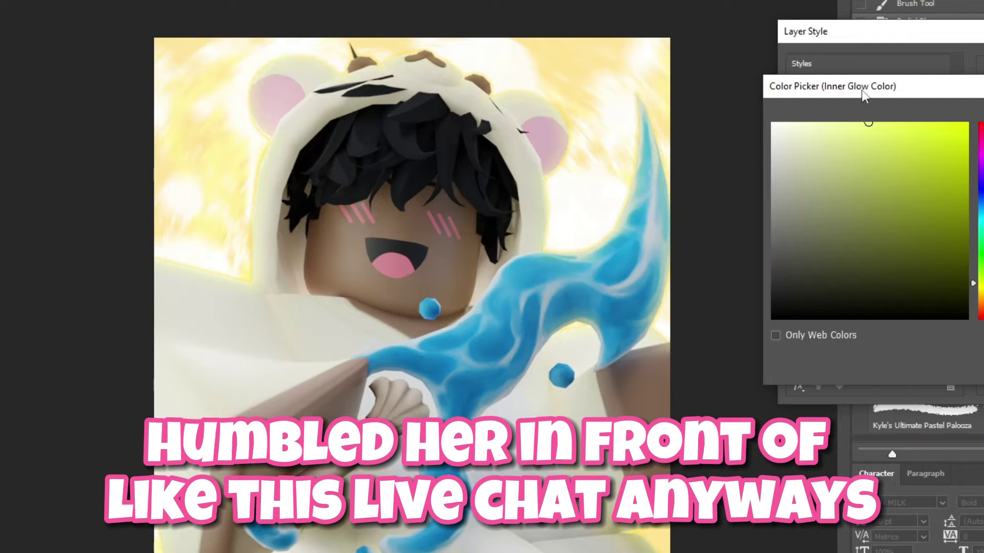
key(Return)
click(860, 327)
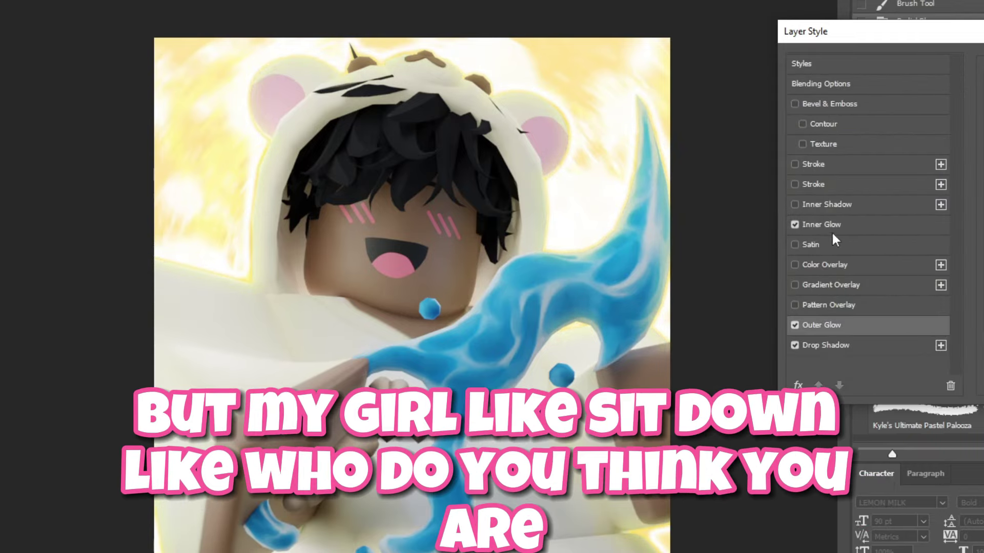
key(Return)
Step: Adjust the character layer's Brightness/Contrast to brightness 17 and contrast 19
key(ctrl+t)
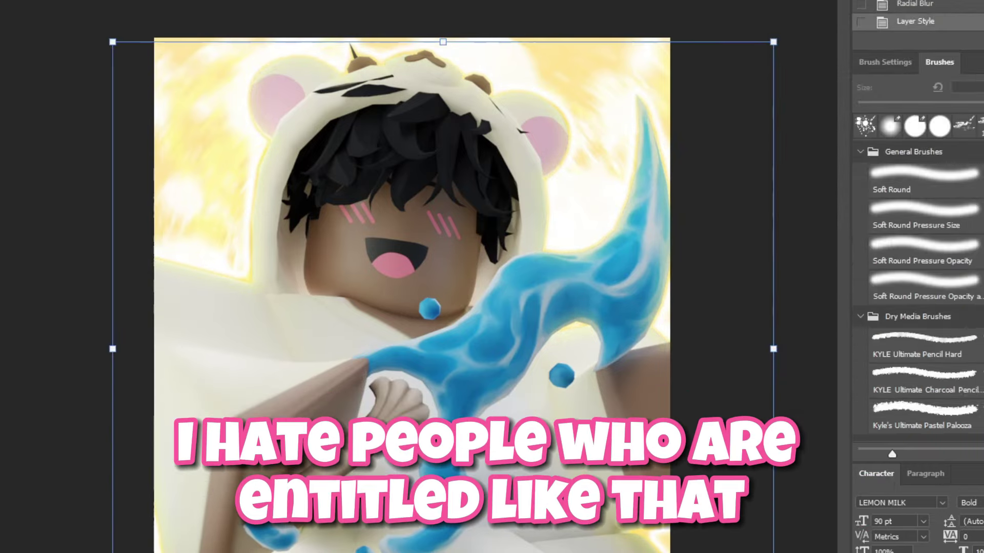
key(alt+i)
key(a)
key(c)
click(653, 107)
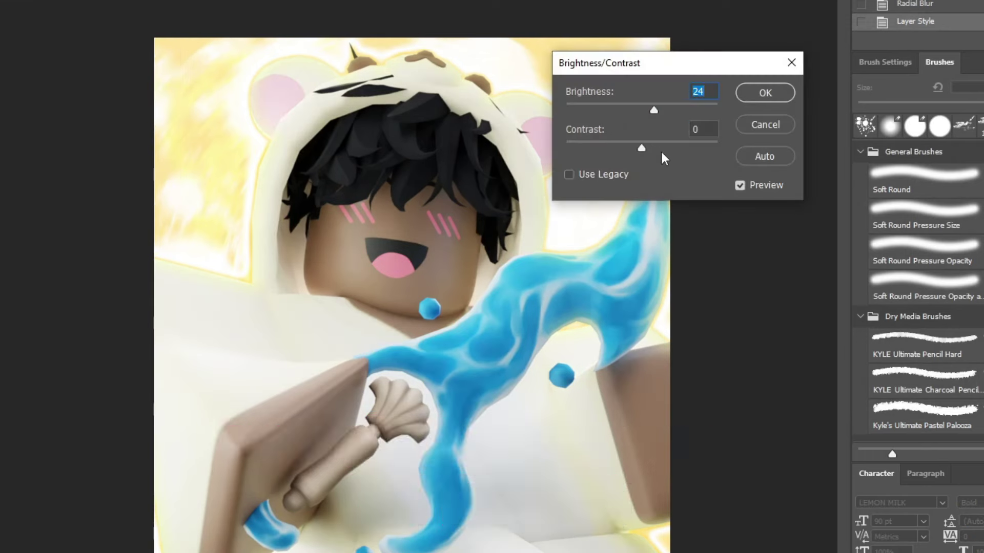
click(660, 147)
drag(657, 149, 655, 149)
drag(647, 106, 650, 106)
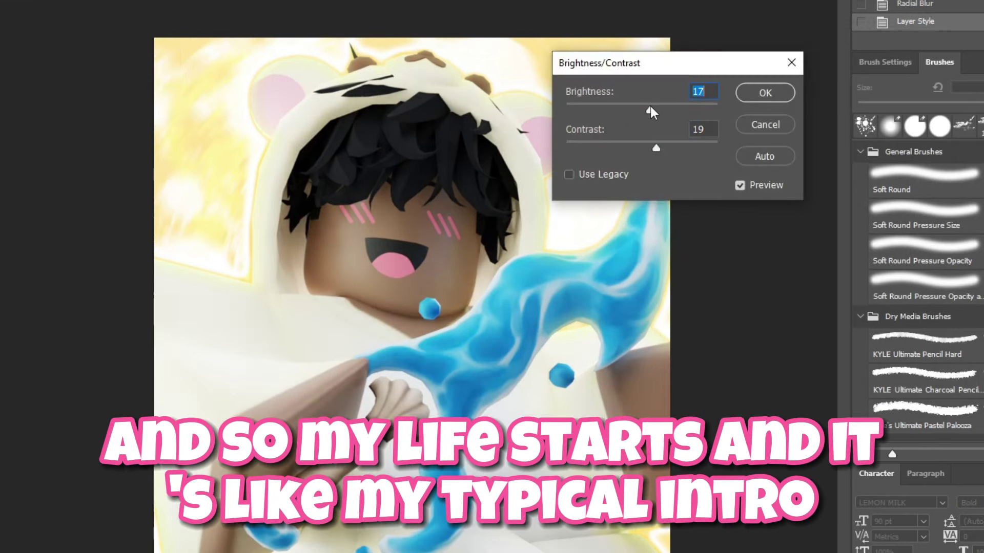
click(765, 94)
Step: Place the white swirl graphic in the document, enlarge and rotate it so it sweeps across the whole canvas
key(ctrl+t)
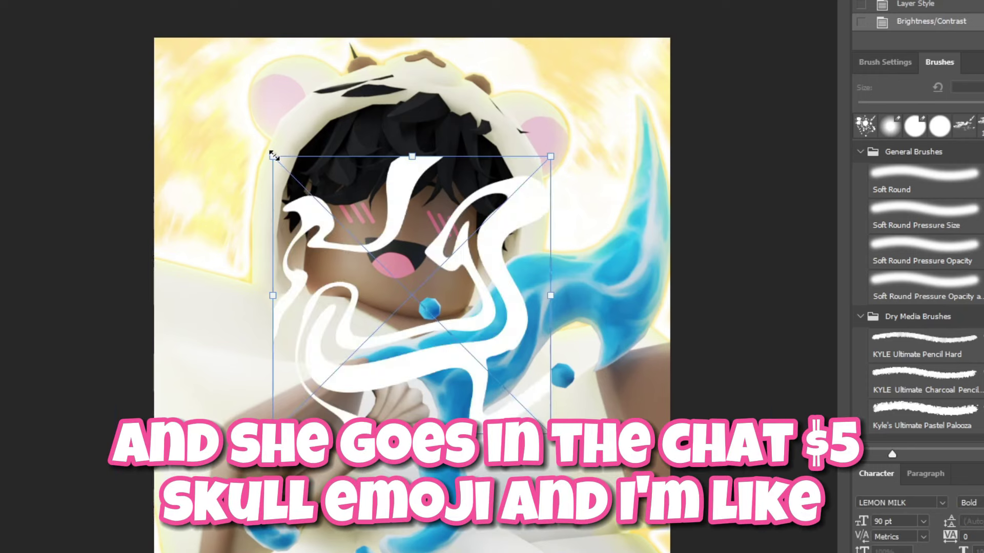
drag(708, 539, 779, 552)
mouse_move(789, 2)
mouse_down()
mouse_move(317, 2)
mouse_move(75, 158)
mouse_move(92, 174)
mouse_up()
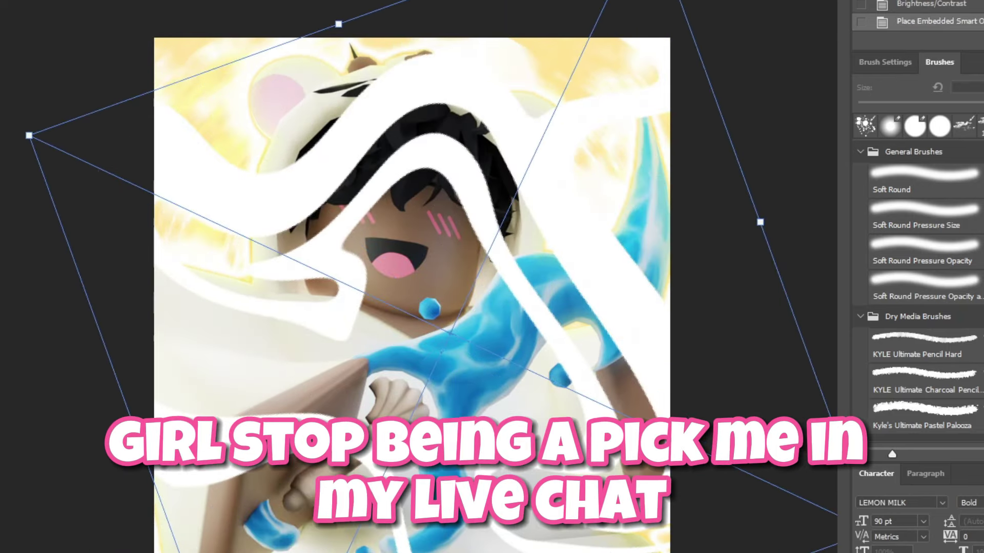
key(Return)
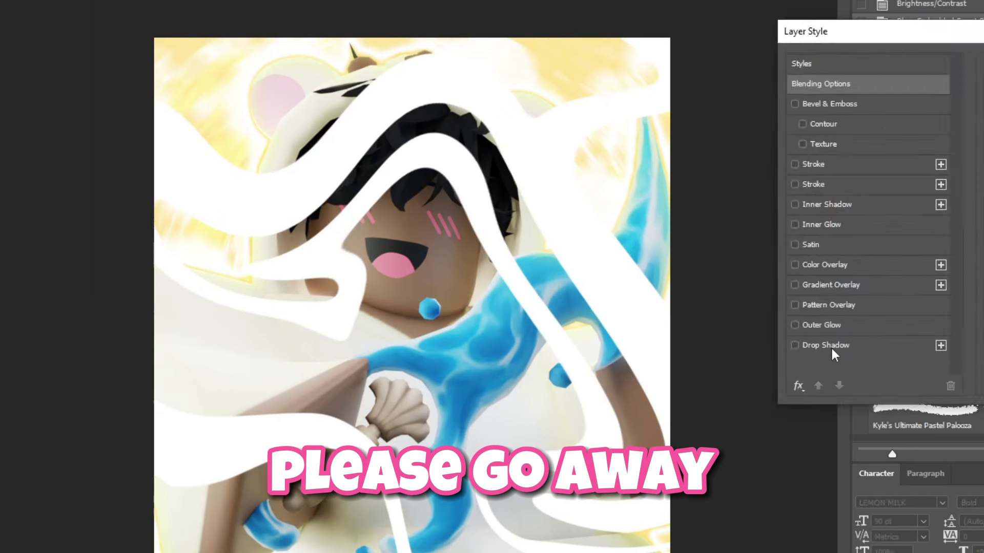
Step: Add a Drop Shadow and a yellow Color Overlay to the swirl graphic
click(831, 346)
click(846, 264)
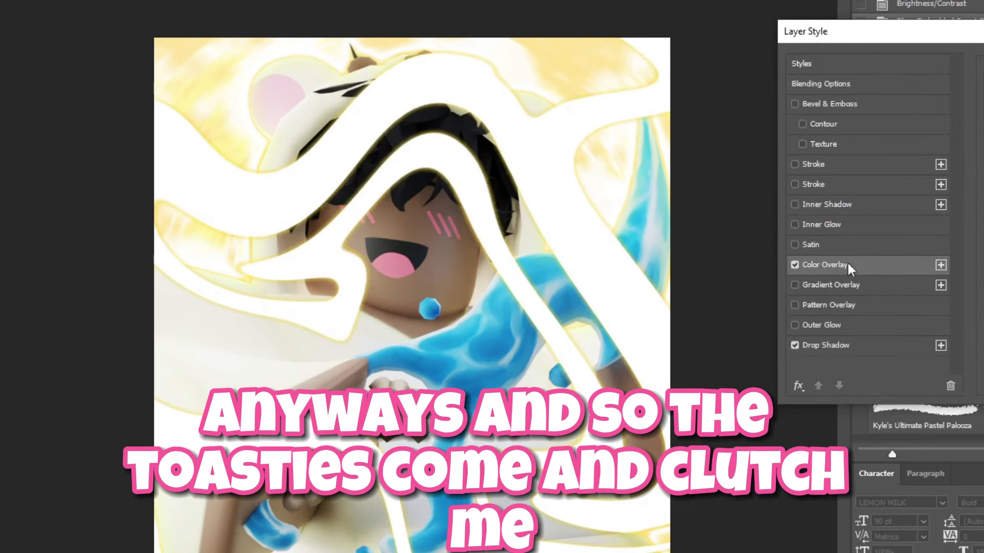
click(977, 290)
drag(880, 125, 880, 102)
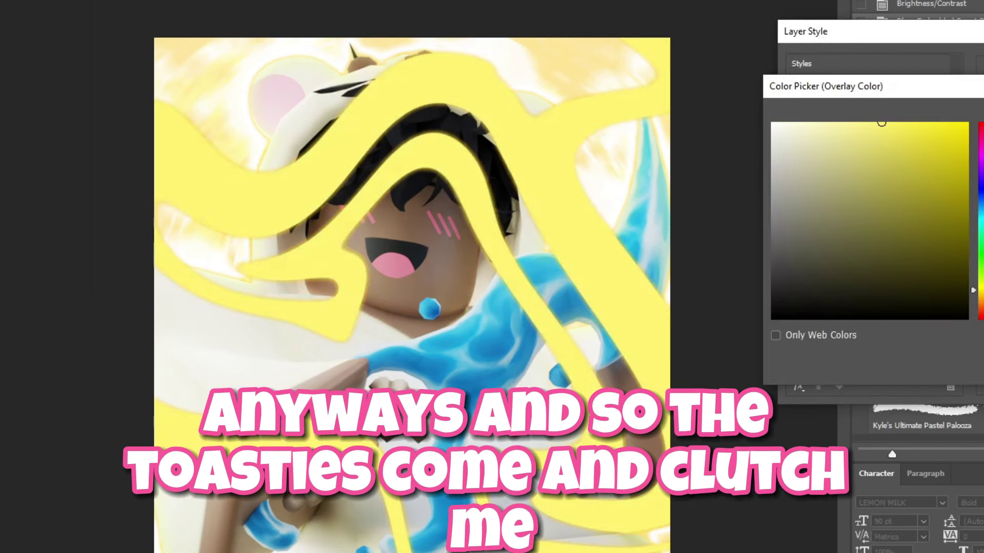
key(Return)
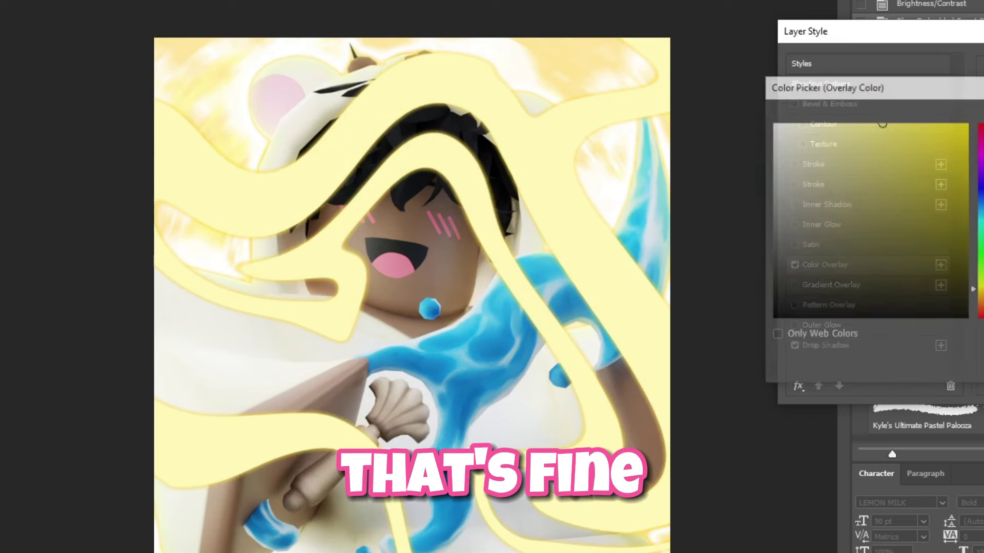
key(Return)
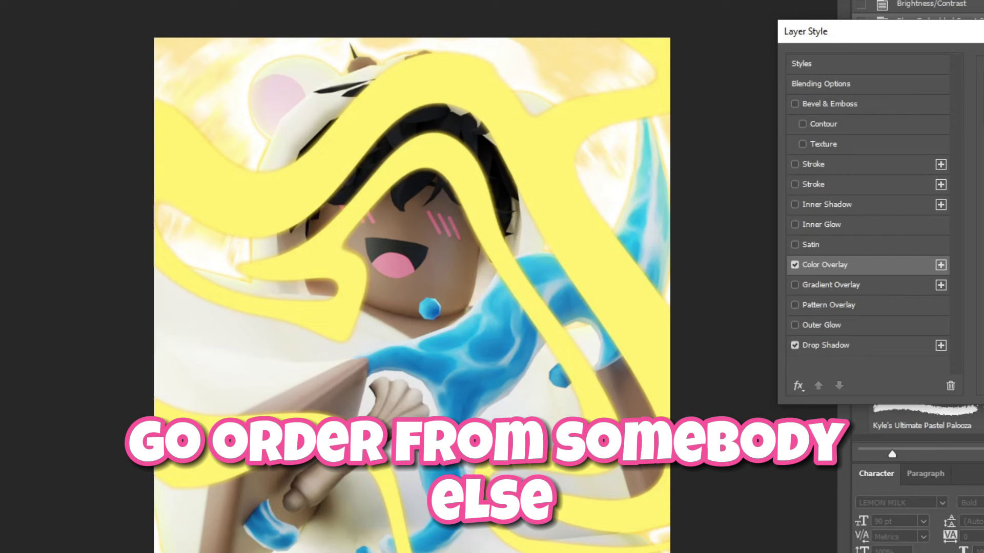
Step: Turn the swirl graphic into a faint, semi-transparent pale yellow and move its layer behind the character
click(915, 90)
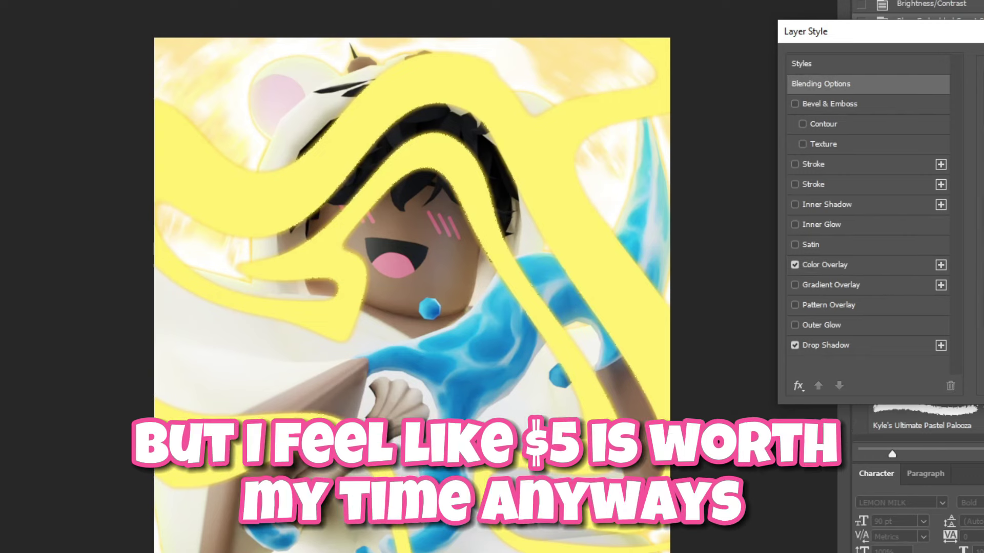
click(876, 271)
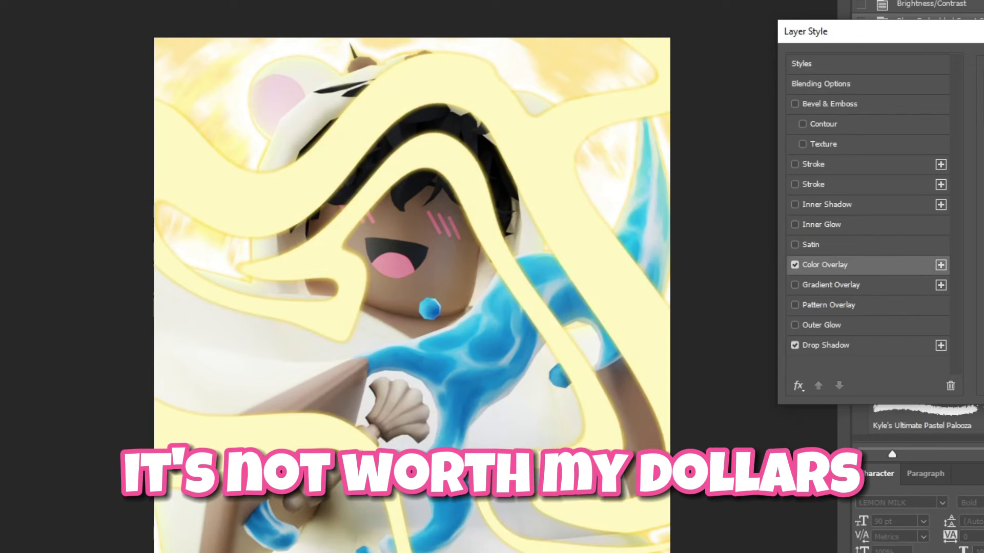
click(928, 88)
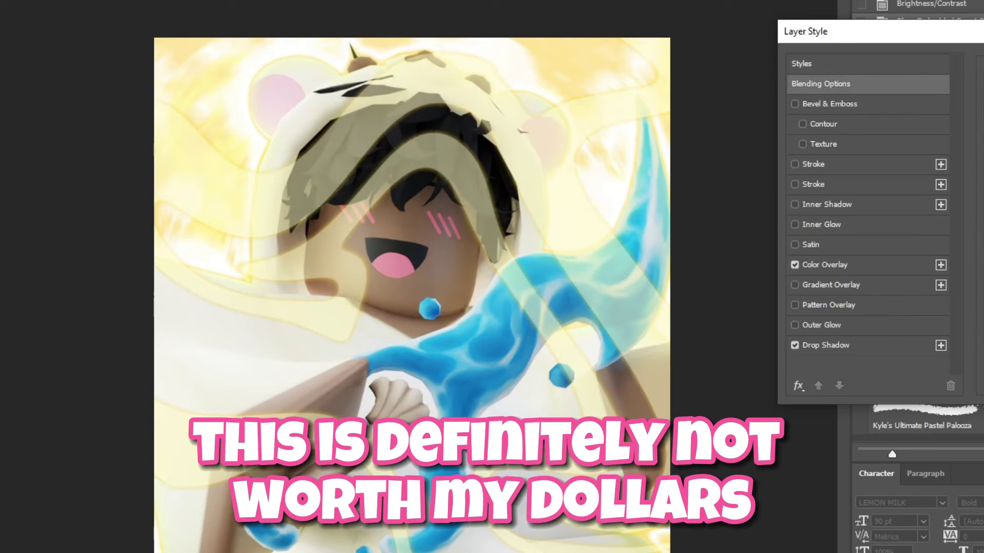
key(Return)
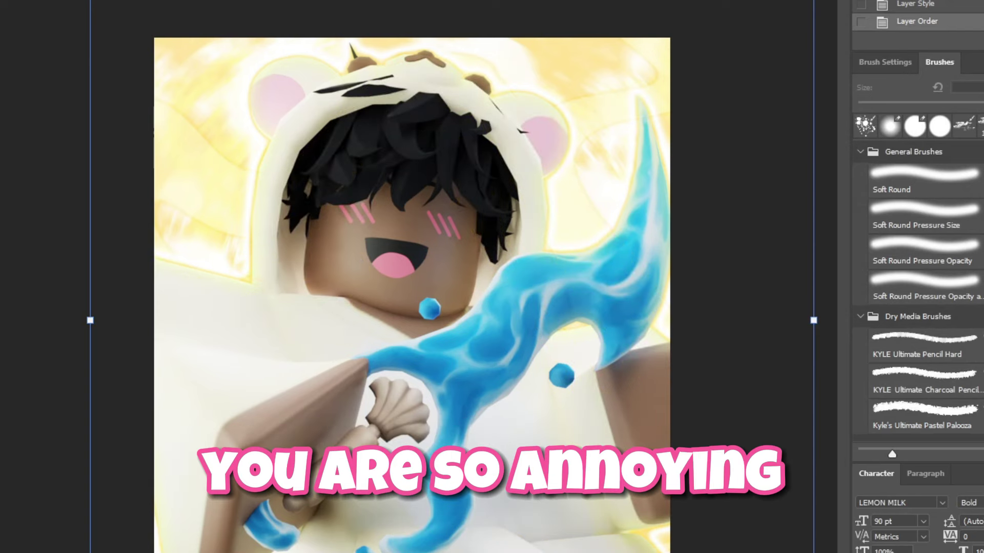
key(Return)
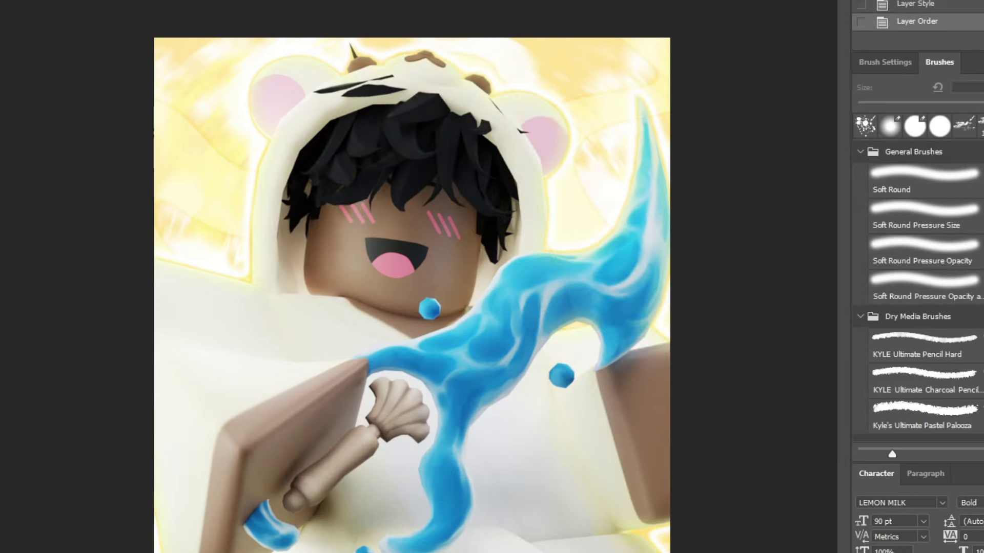
Step: Place a sunburst ray graphic behind the character and enlarge it to cover the background
key(ctrl+t)
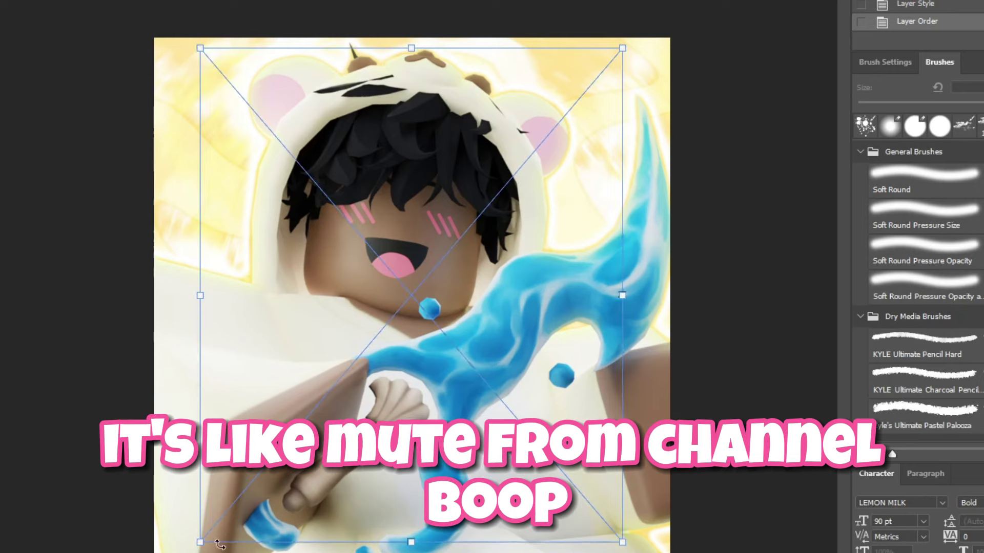
drag(200, 541, 0, 552)
drag(399, 552, 539, 440)
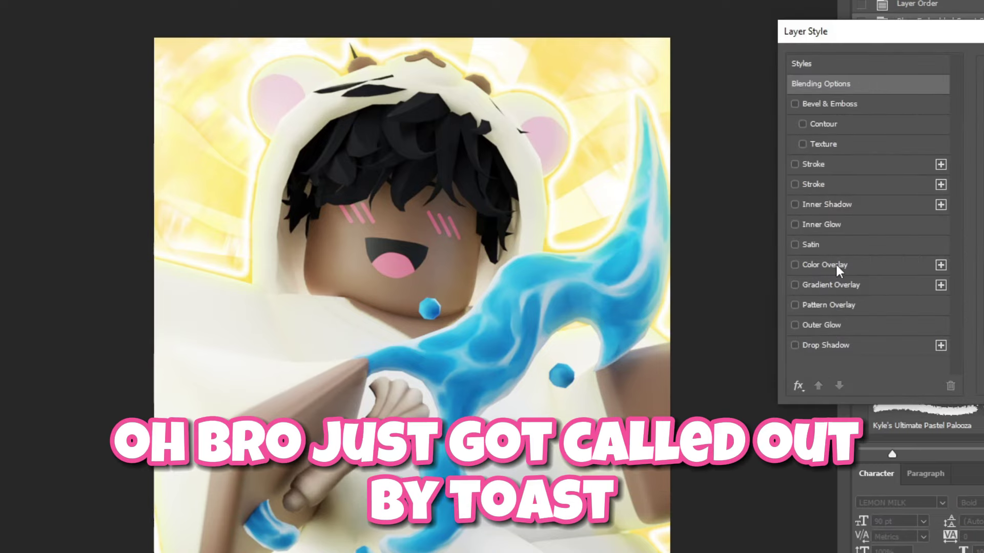
Step: Try a Color Overlay and a Drop Shadow on the sunburst layer and switch both off again
click(838, 264)
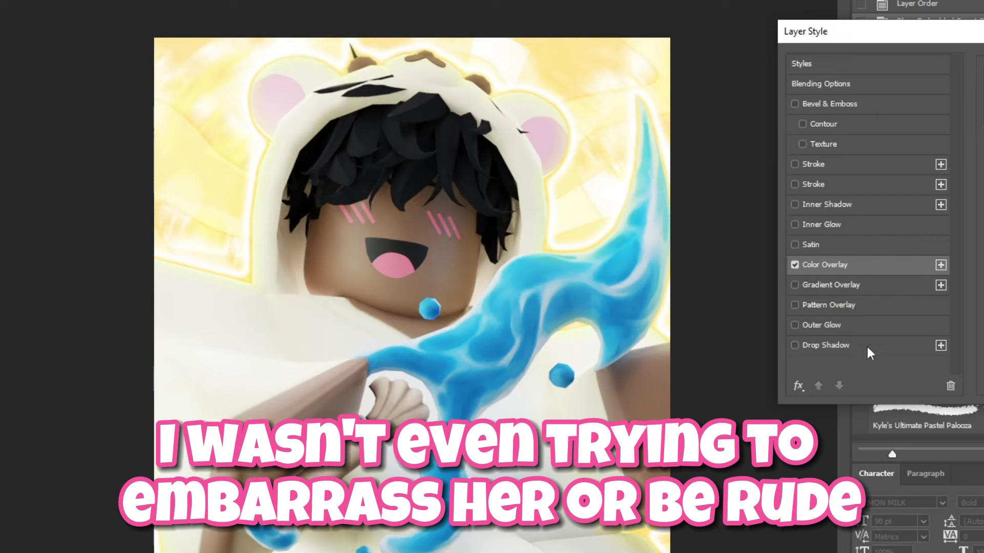
click(866, 349)
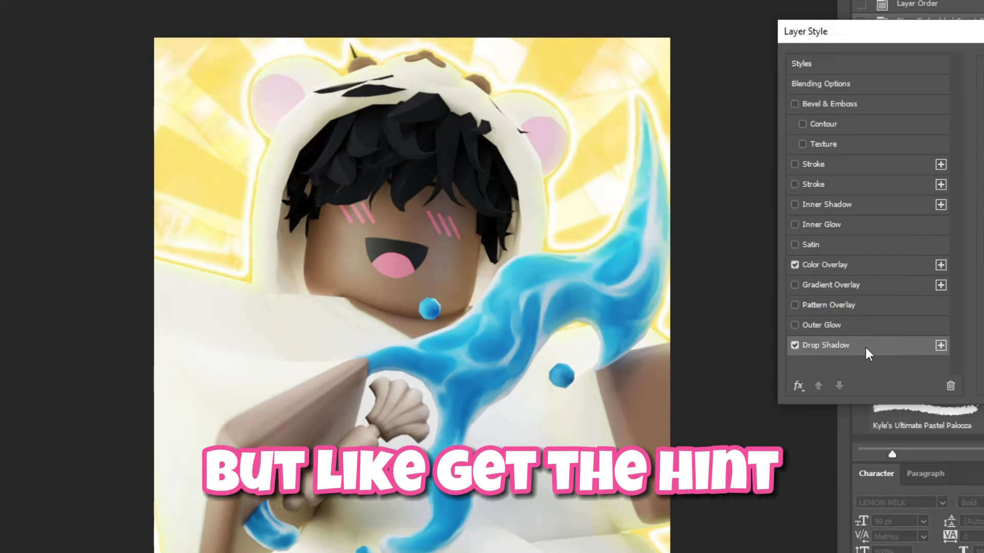
click(794, 345)
click(796, 266)
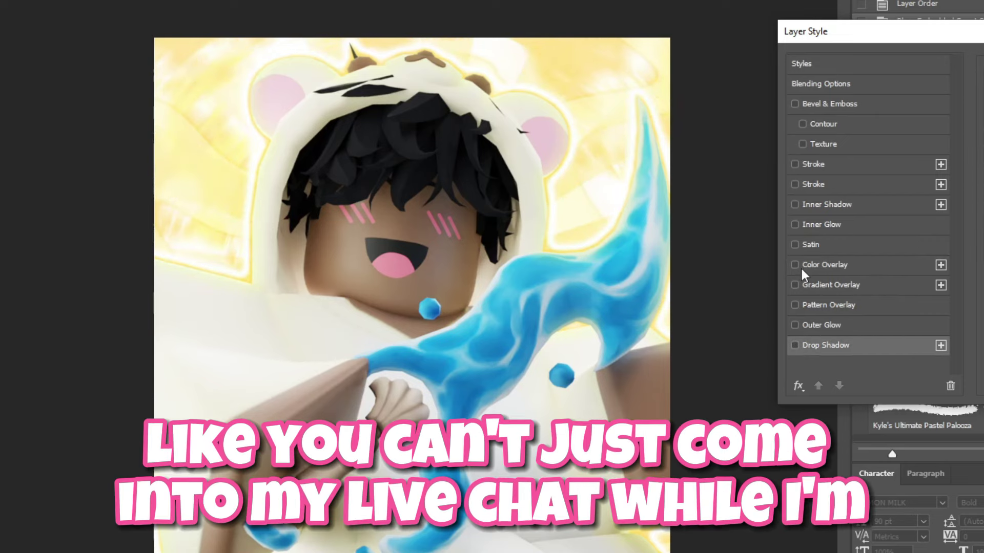
key(Return)
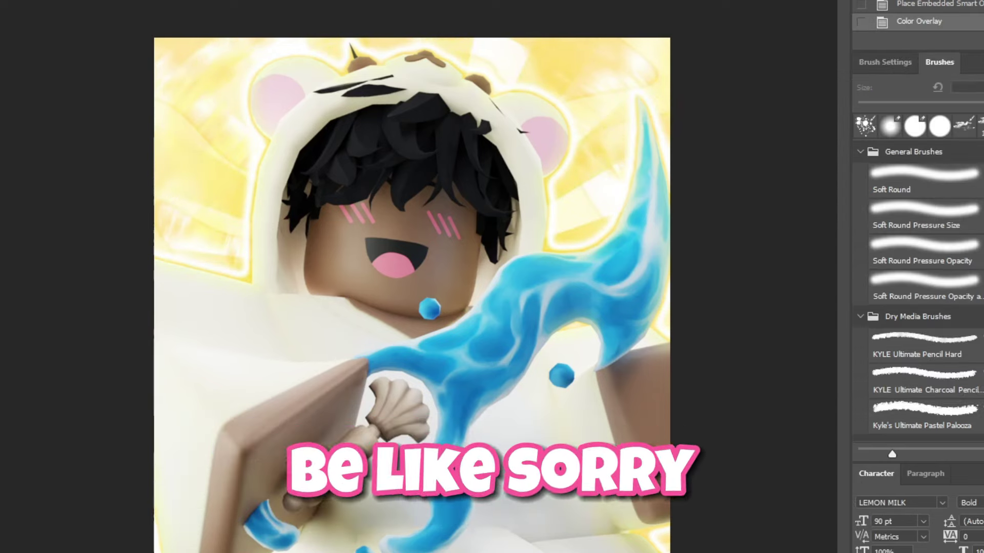
Step: Resize and reposition the sunburst rays so they radiate from behind the character's head
key(ctrl+t)
alt+drag(710, 281, 766, 295)
drag(767, 329, 661, 332)
key(Return)
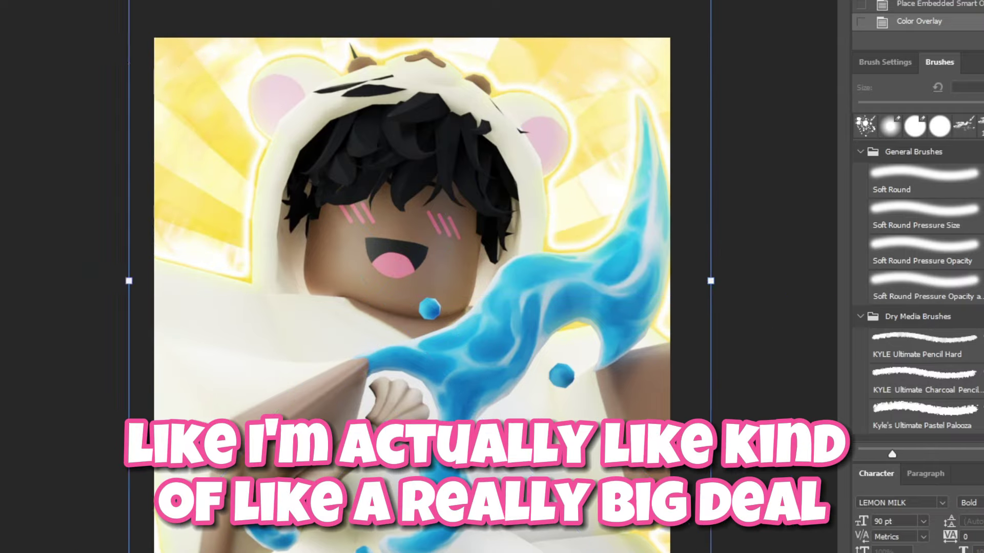
key(ctrl+t)
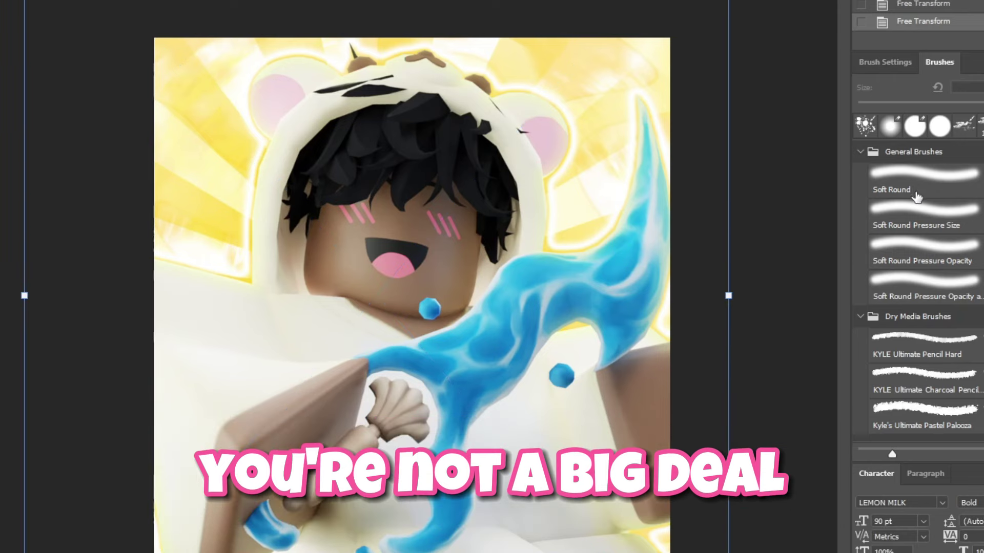
key(Return)
Step: Place a red vignette border over the artwork and stretch it to the edges of the canvas
drag(250, 136, 153, 37)
drag(571, 455, 693, 538)
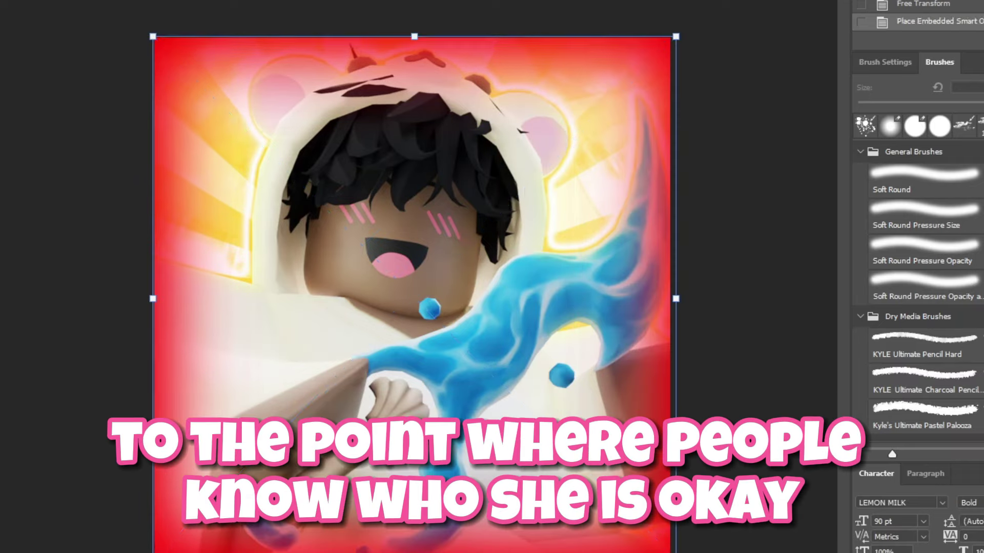
key(Return)
Step: Recolour the vignette border with a Gradient Overlay running from golden yellow to cream
click(861, 292)
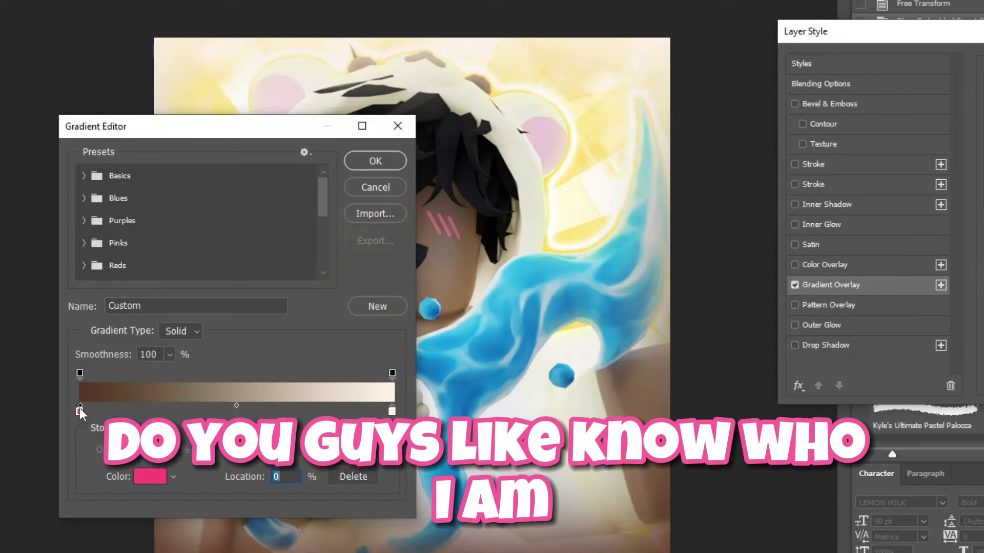
double_click(78, 407)
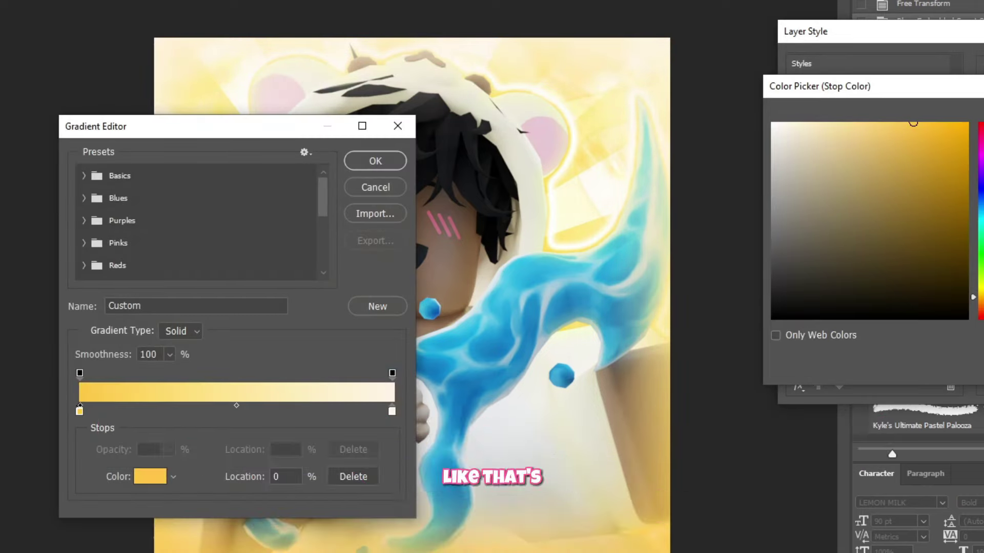
key(Return)
click(394, 161)
key(Return)
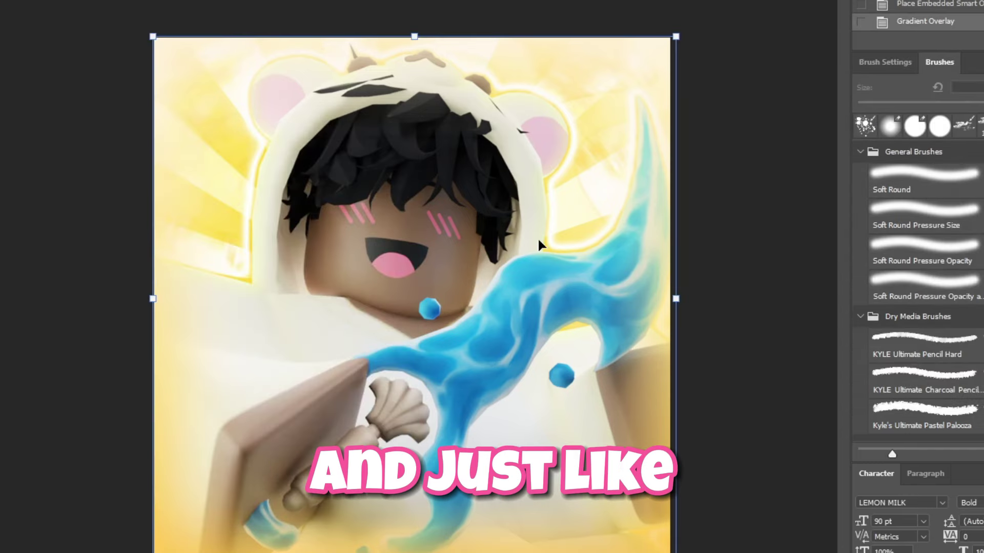
Step: Paint soft white highlights on the clipped layer along the hood, sleeves and water sword with a 139 px Soft Round brush, and adjust its blending options
click(70, 45)
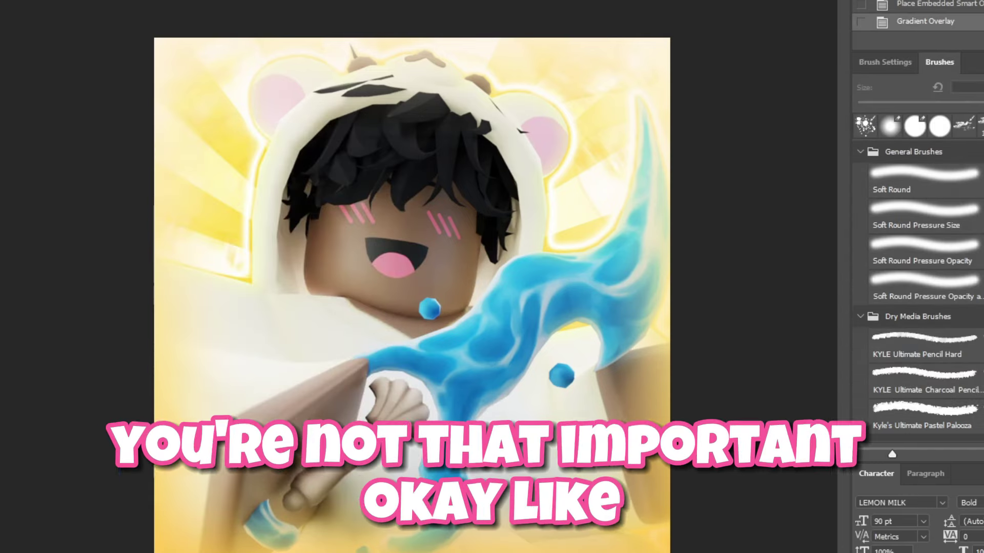
key(ctrl+t)
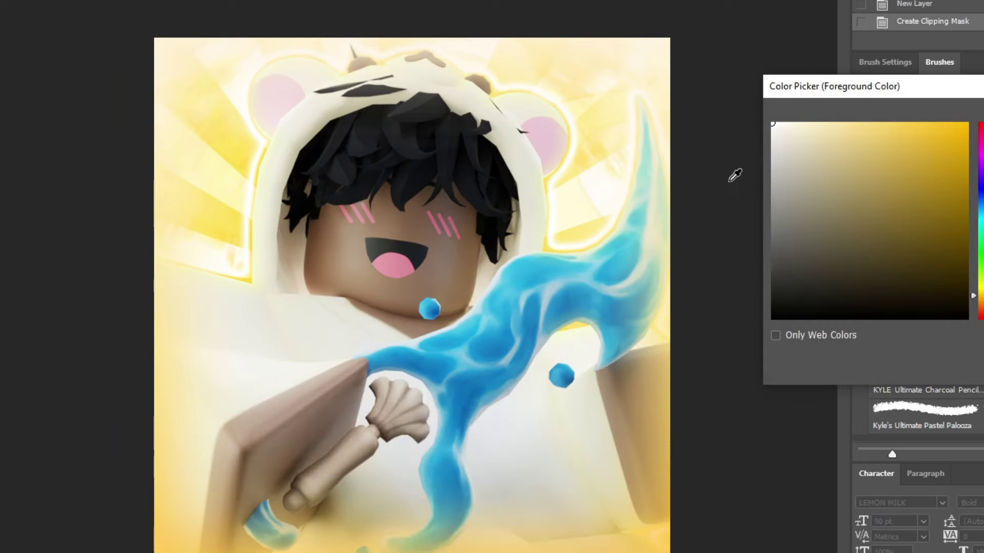
key(b)
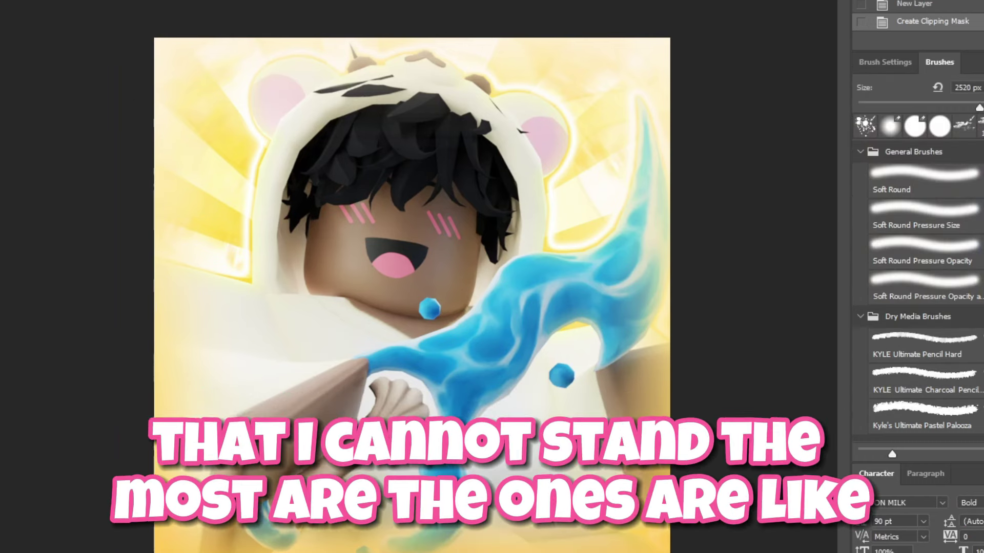
right_click(119, 13)
click(44, 60)
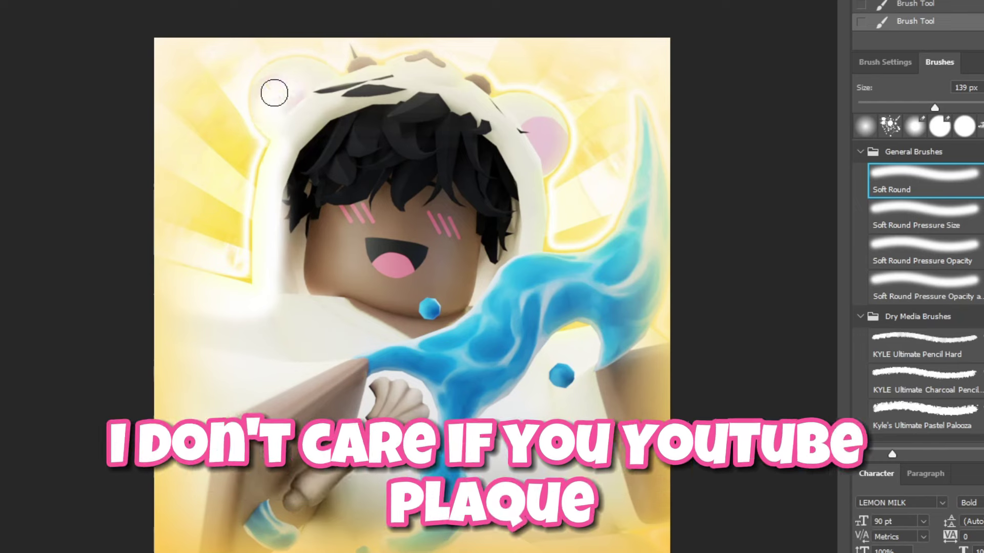
drag(592, 259, 403, 353)
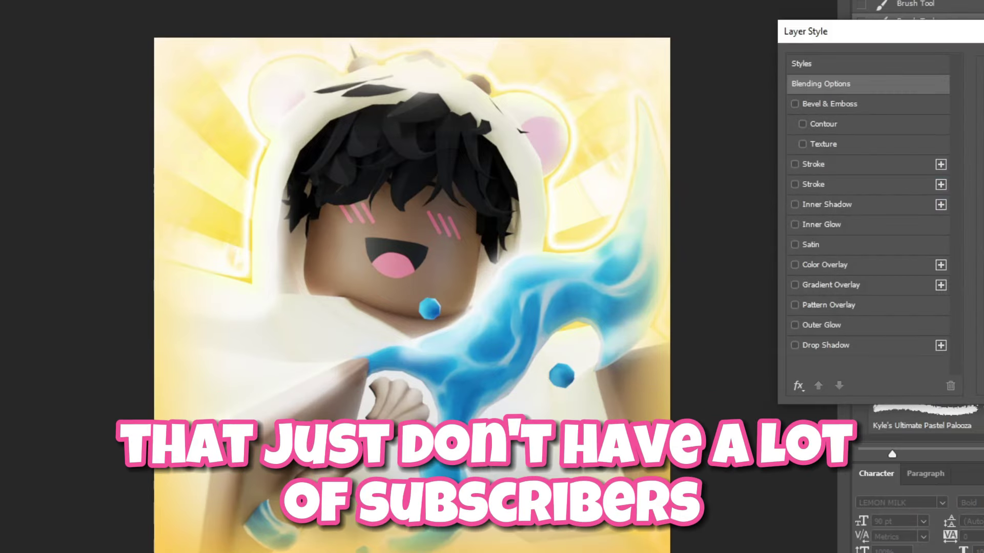
key(Return)
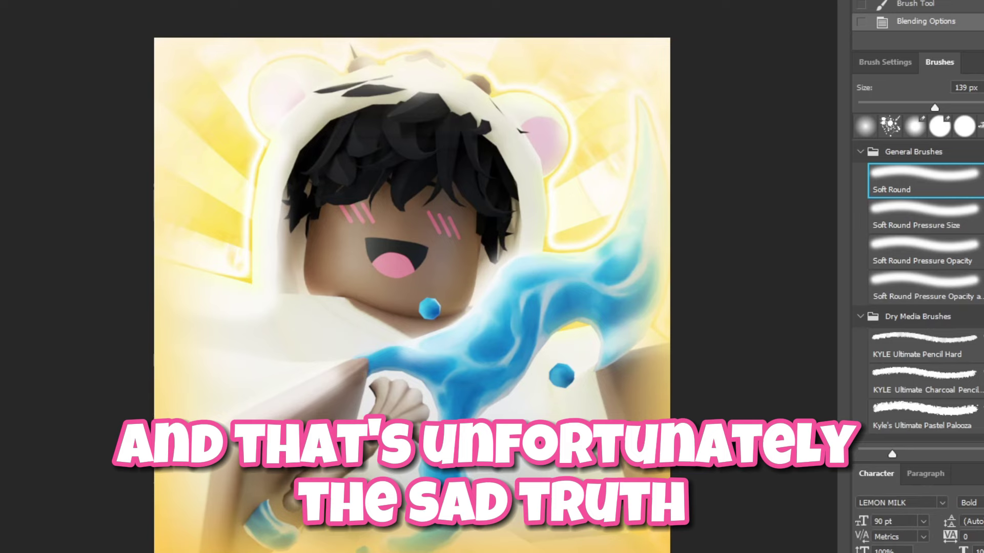
click(153, 1)
mouse_move(201, 43)
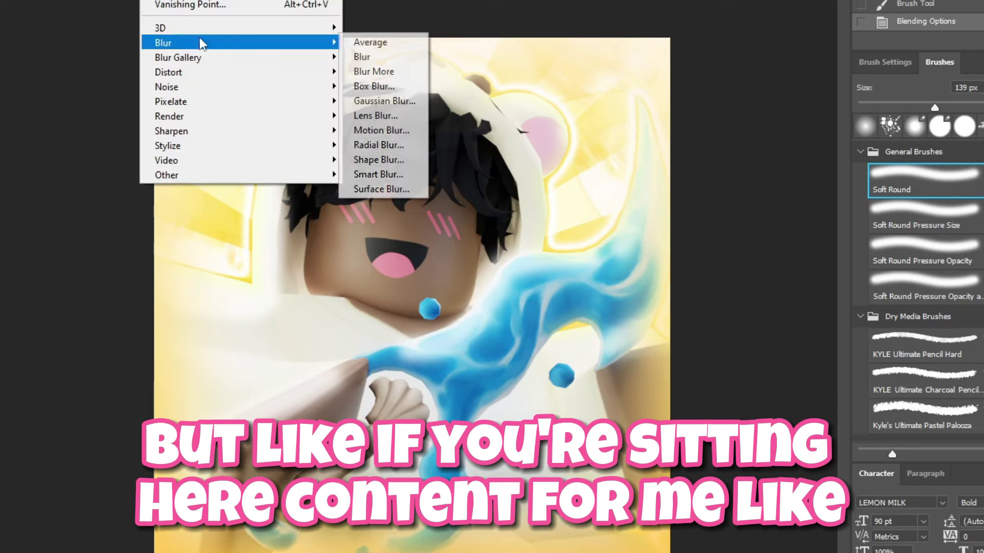
click(394, 142)
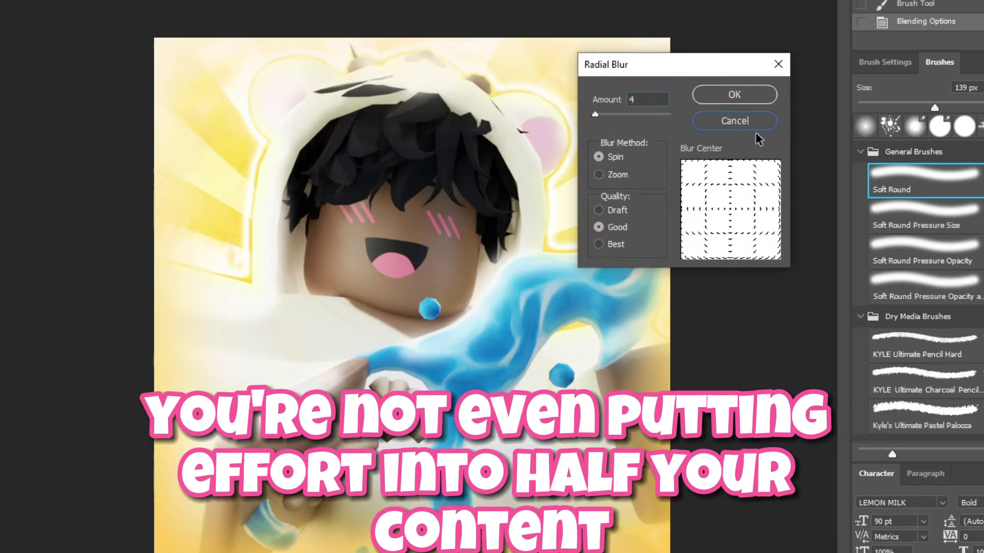
click(743, 123)
Step: Apply a Gaussian Blur with a 9.6 pixel radius to the painted highlight layer
key(alt+t)
mouse_move(201, 41)
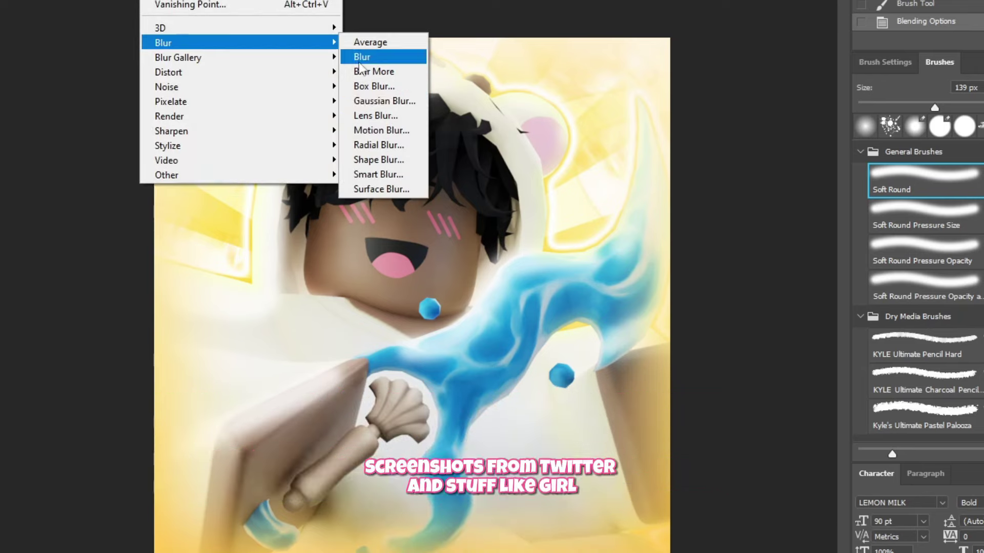
click(384, 101)
drag(865, 269, 878, 267)
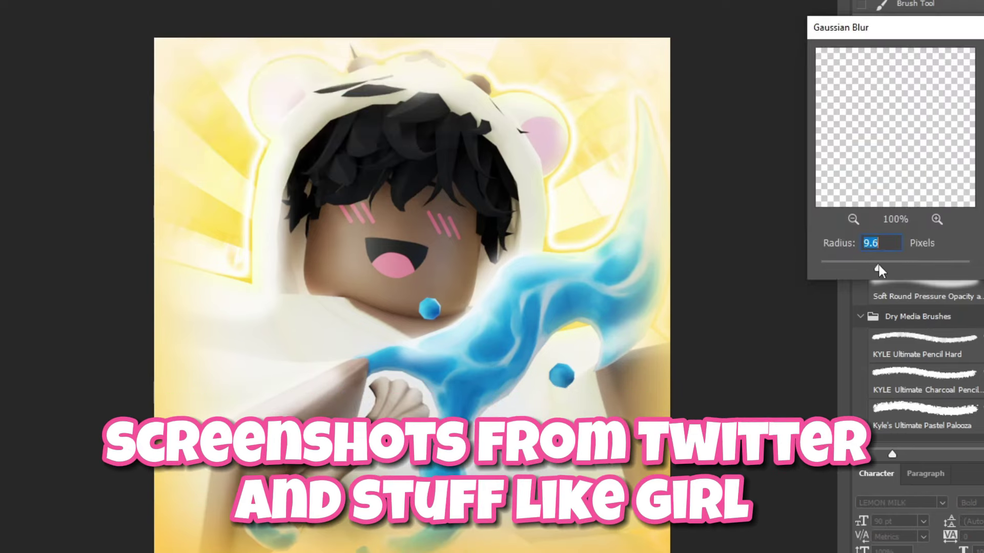
key(Return)
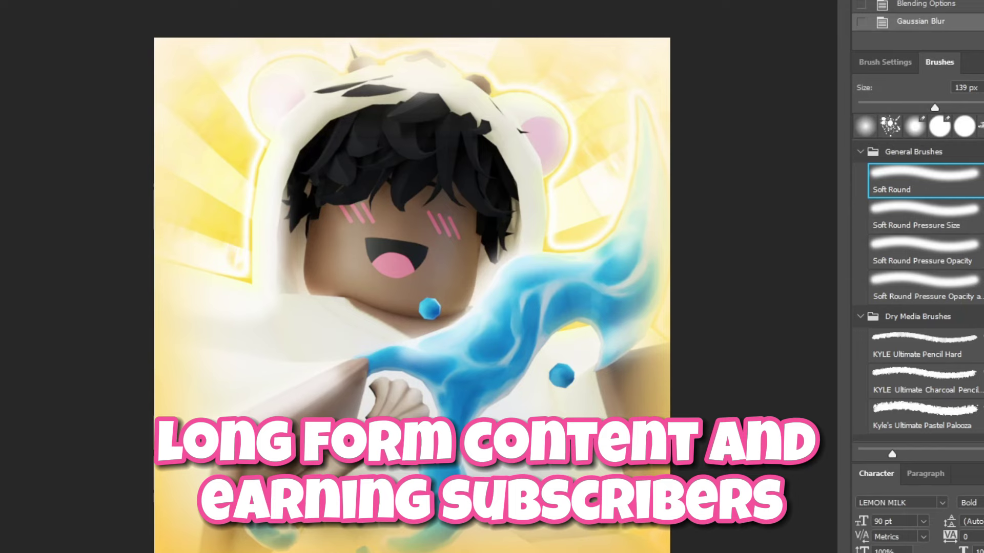
Step: Place a glowing white star graphic, shrink it beside the hood and move its layer behind the character
key(v)
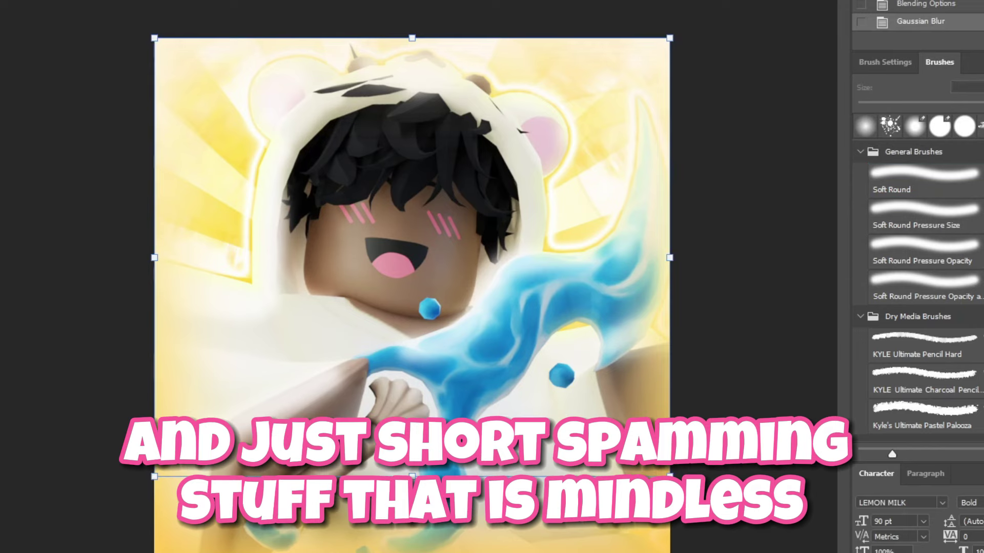
click(15, 291)
drag(0, 205, 207, 212)
drag(626, 135, 438, 275)
drag(359, 365, 273, 239)
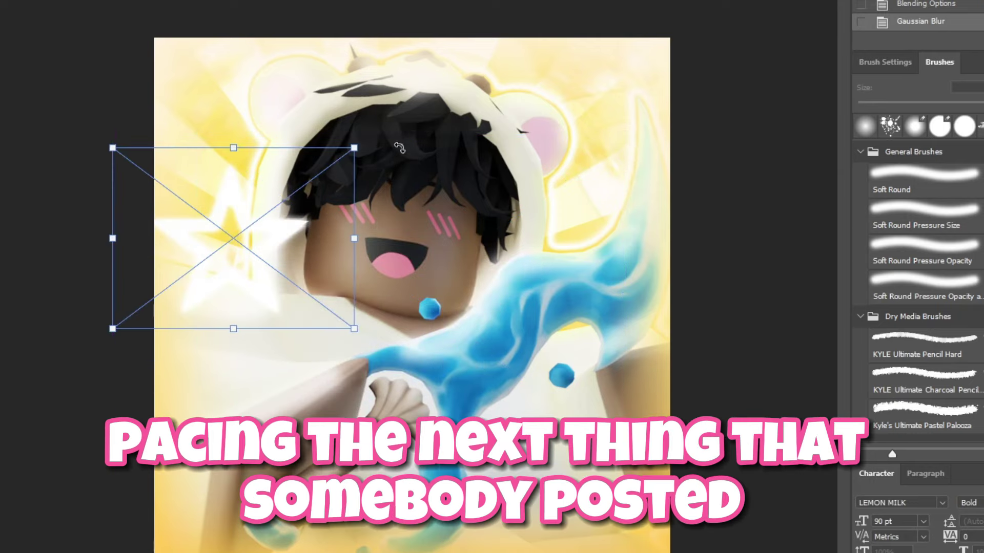
drag(386, 142, 347, 98)
key(Return)
key(ctrl+bracketleft)
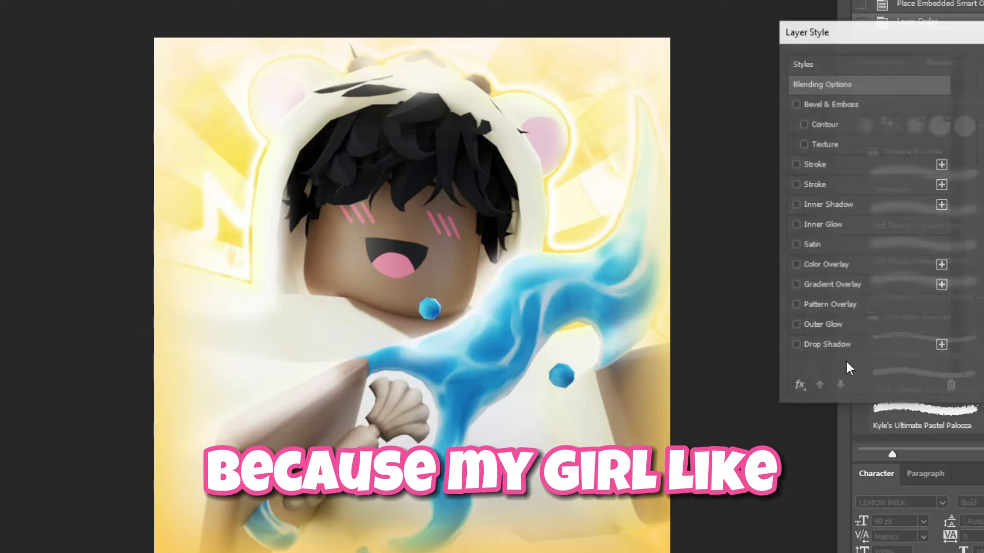
Step: Add a Drop Shadow to the star, and position a rotated duplicate in the background's upper-right corner near the sword tip
click(840, 351)
click(894, 84)
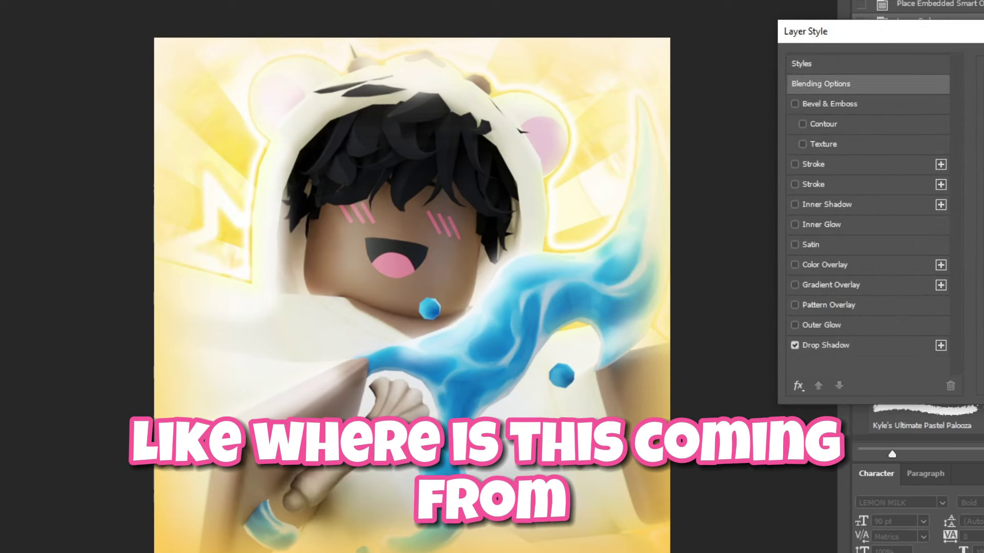
key(Return)
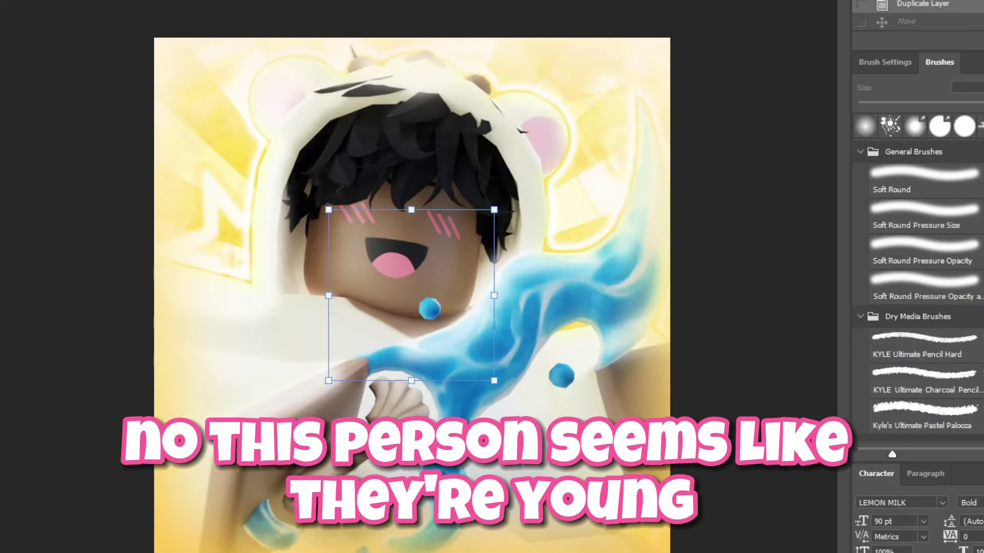
drag(601, 259, 645, 90)
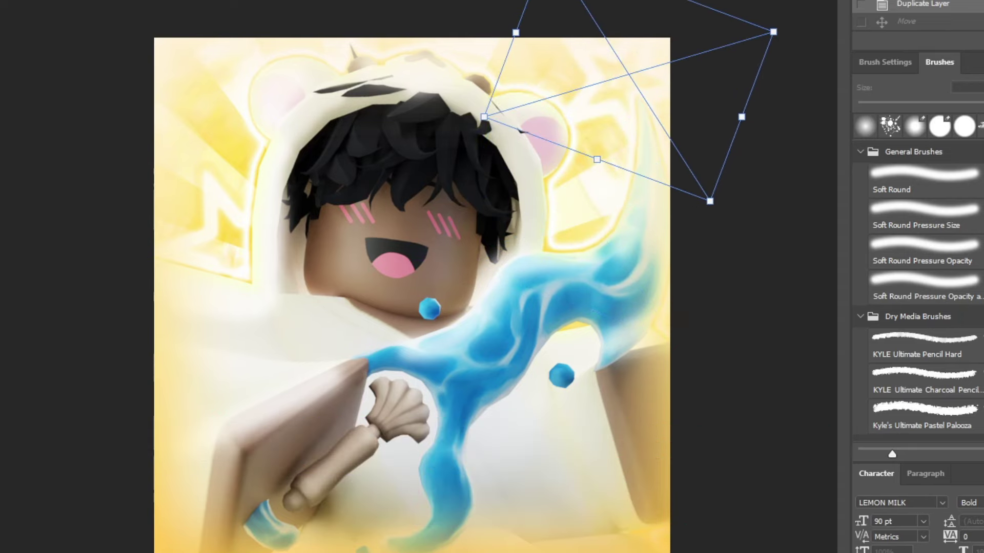
key(Return)
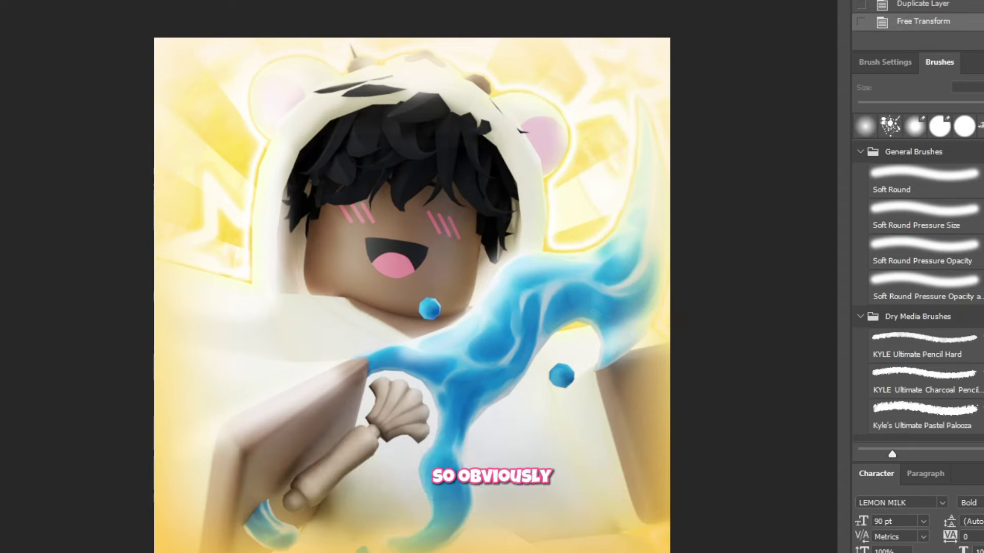
key(ctrl+t)
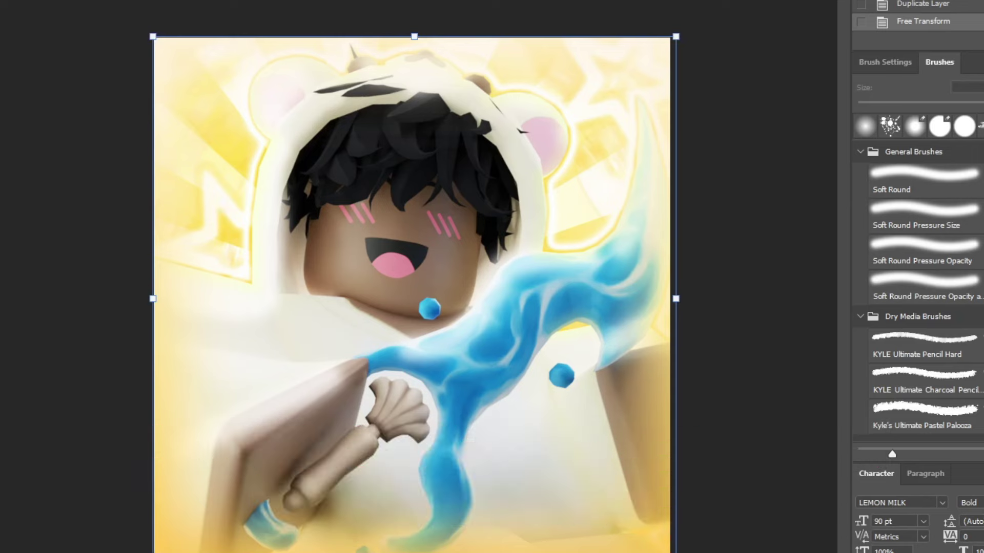
click(225, 248)
drag(259, 323, 233, 288)
key(ctrl+z)
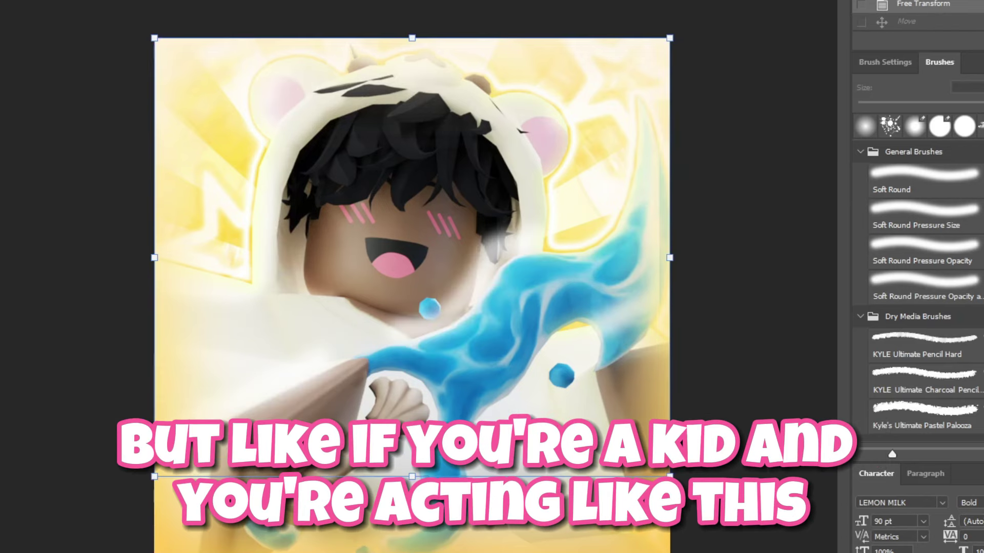
Step: Move and transform the original star into the background area left of the character's hood
click(628, 83)
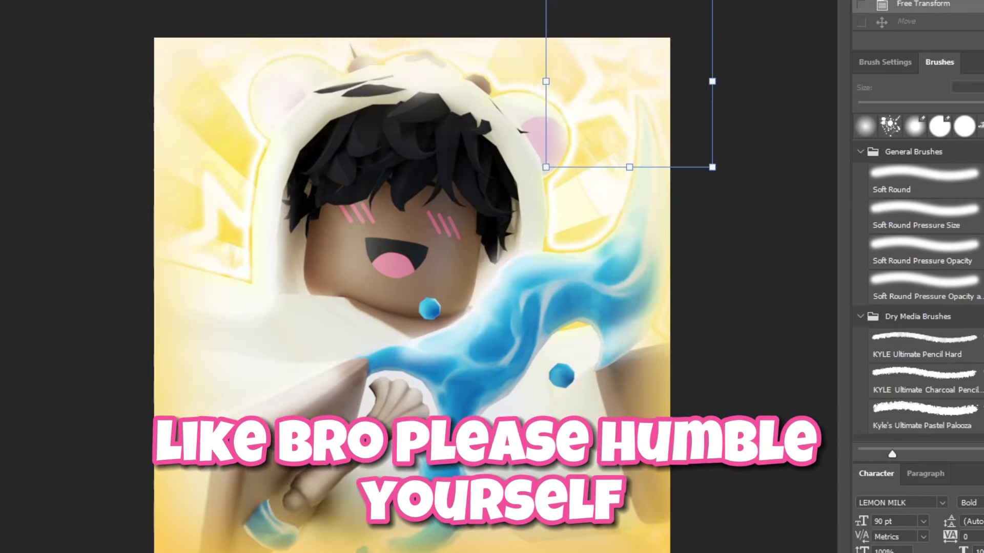
click(225, 248)
key(ctrl+t)
drag(294, 296, 185, 258)
key(Return)
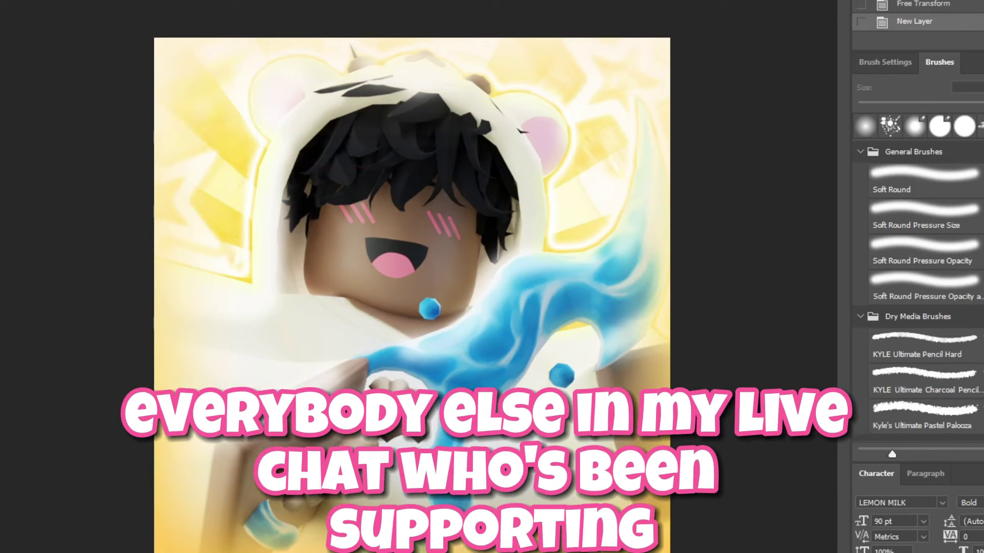
Step: Stamp white paint splatters around the edges of the artwork on the new layer with the 1457 px splatter brush
key(b)
click(85, 15)
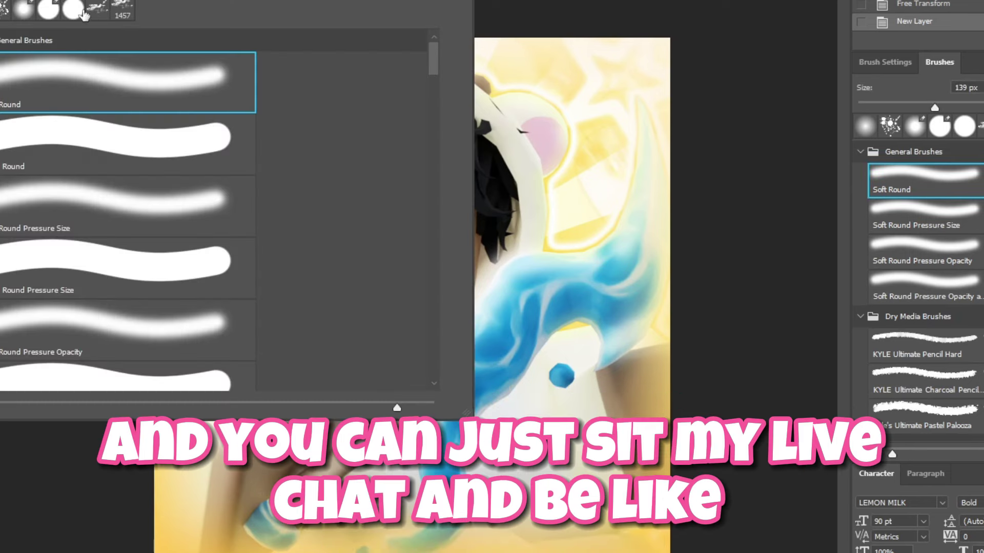
key(bracketright)
key(bracketright)
key(bracketright)
key(bracketright)
key(bracketright)
key(bracketright)
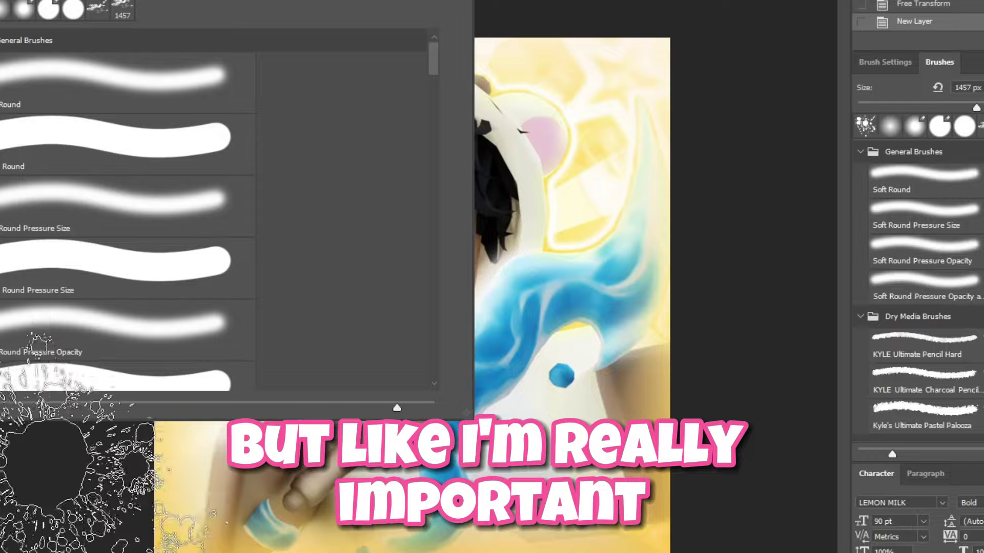
click(51, 499)
click(379, 546)
click(599, 546)
click(628, 102)
click(218, 85)
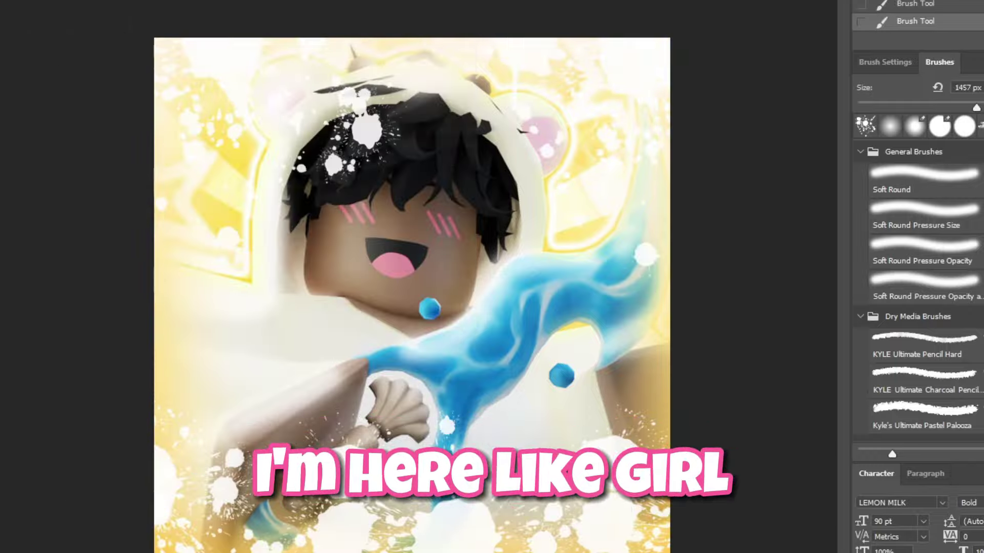
Step: Stamp golden-yellow paint splatters around the sides and lower edge of the artwork, undoing the last misplaced one
key(Return)
click(202, 230)
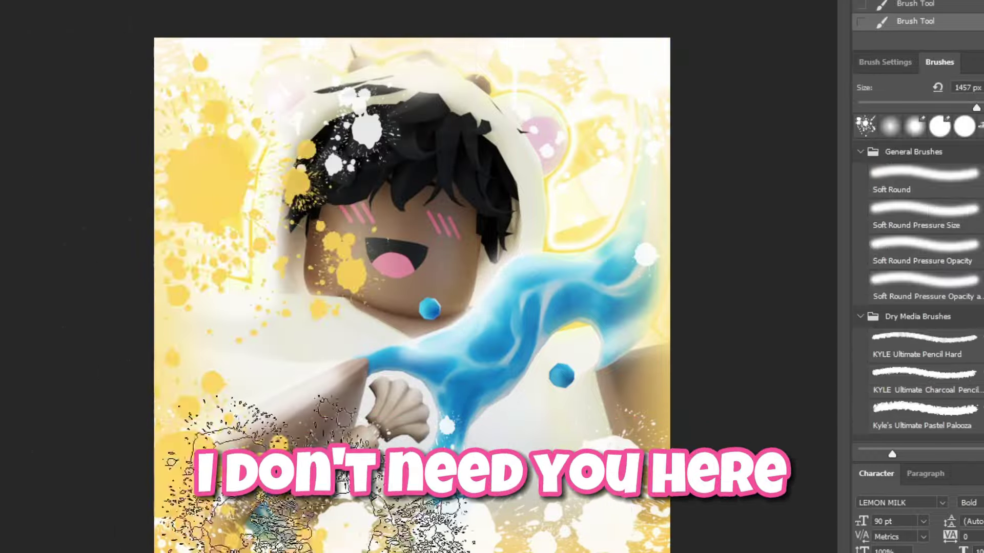
click(174, 524)
click(596, 540)
click(666, 192)
click(446, 246)
key(ctrl+z)
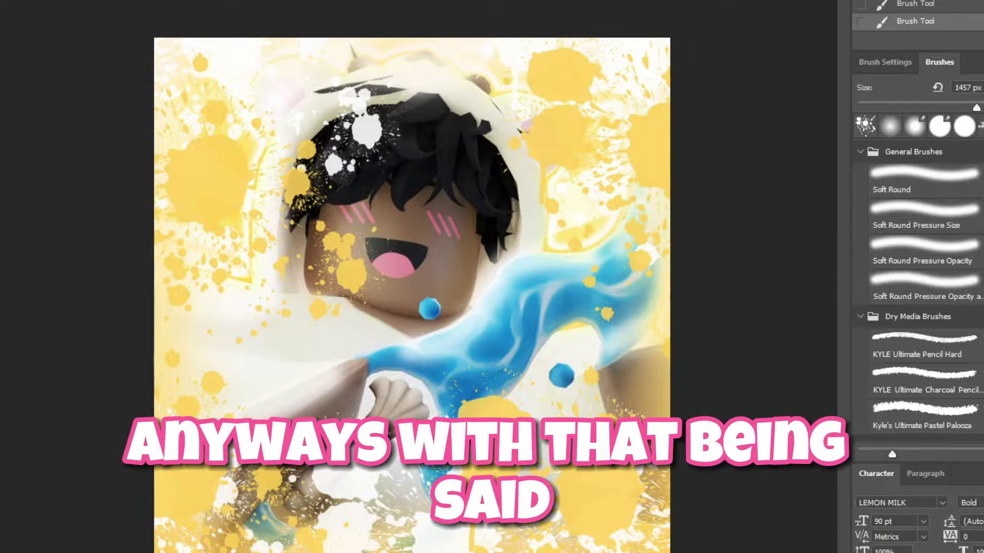
Step: Try a lime-yellow splatter across the top of the artwork and undo it
click(980, 286)
click(874, 130)
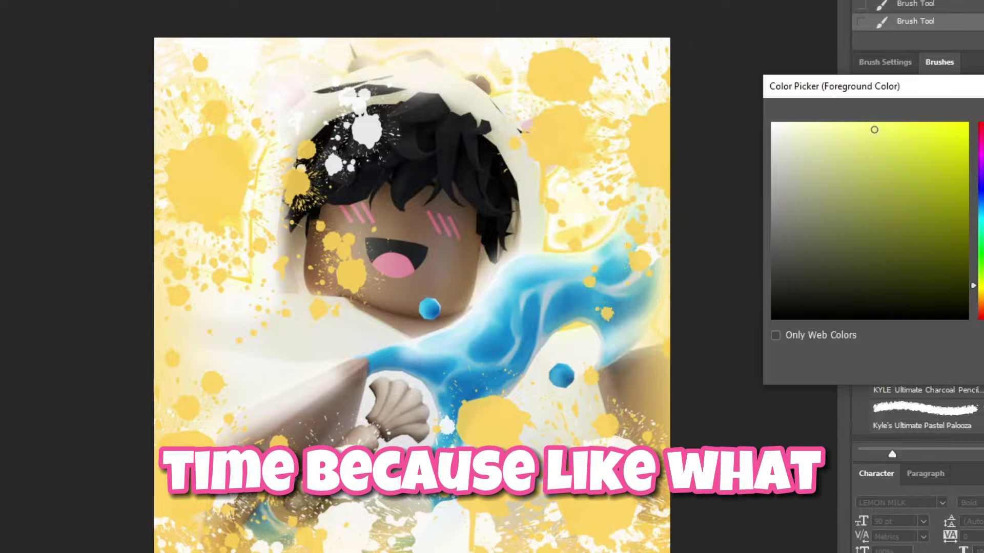
key(Return)
click(512, 71)
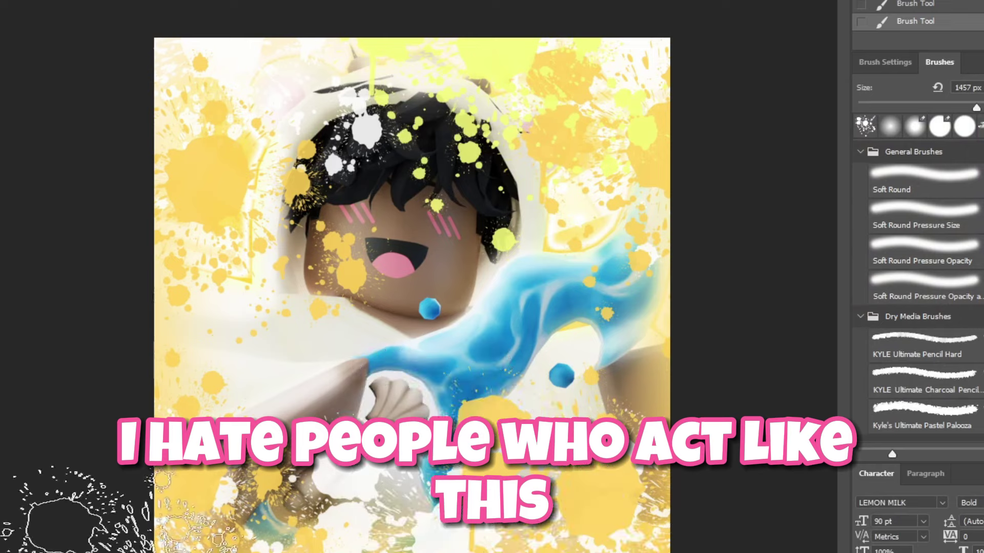
key(ctrl+z)
Step: Apply a Radial Blur to the splatter layer using the Spin method and Good quality
click(153, 1)
mouse_move(167, 44)
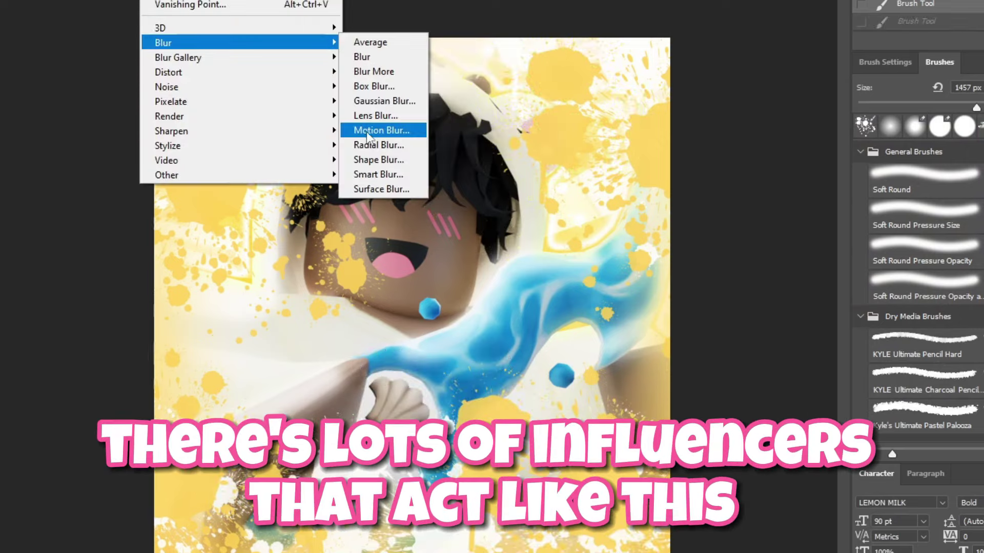
click(379, 145)
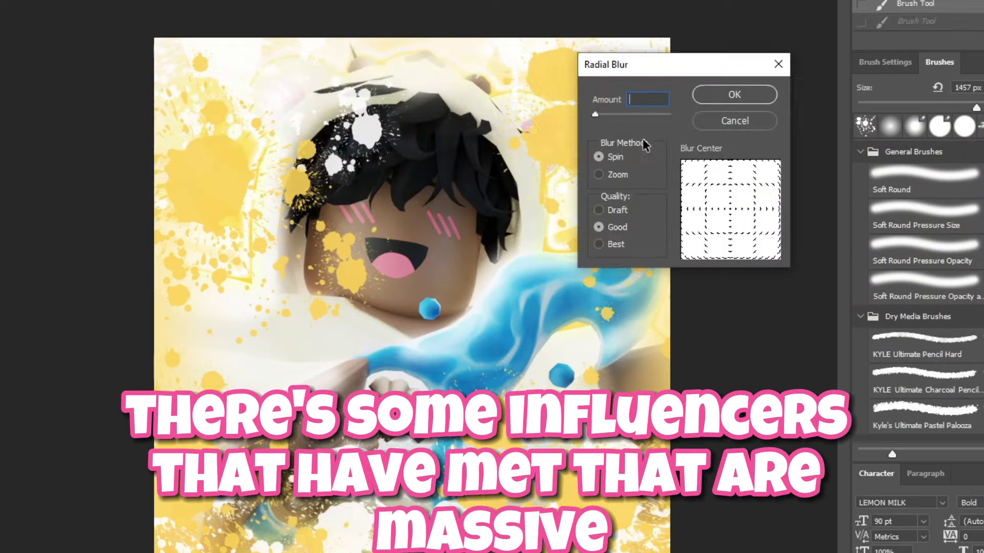
key(Return)
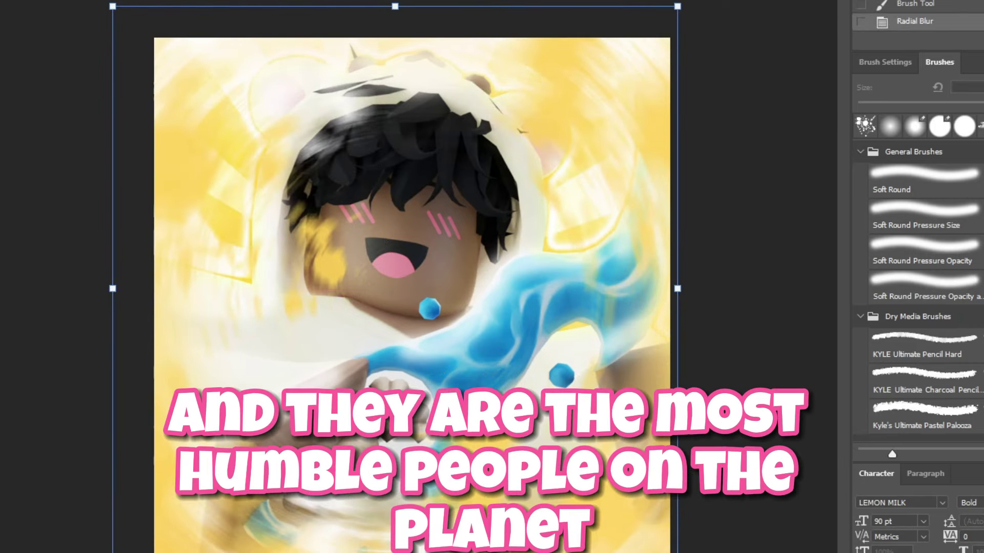
Step: Erase the blurred splatters over the character's face and hair with a 190 px eraser, undoing the last stroke
mouse_move(336, 150)
mouse_down()
mouse_move(323, 272)
mouse_move(210, 256)
mouse_up()
mouse_move(358, 435)
mouse_down()
mouse_move(453, 425)
mouse_move(582, 295)
mouse_up()
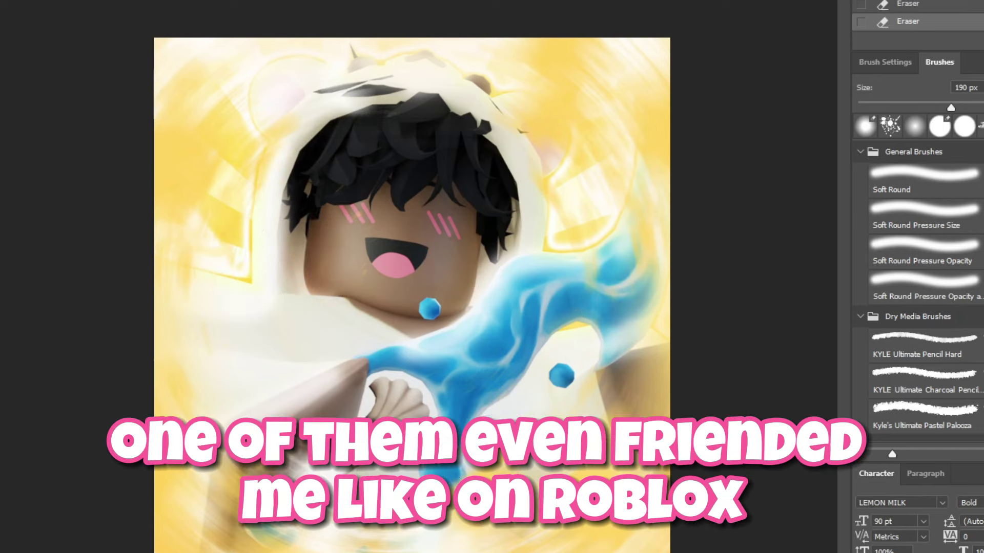
key(ctrl+z)
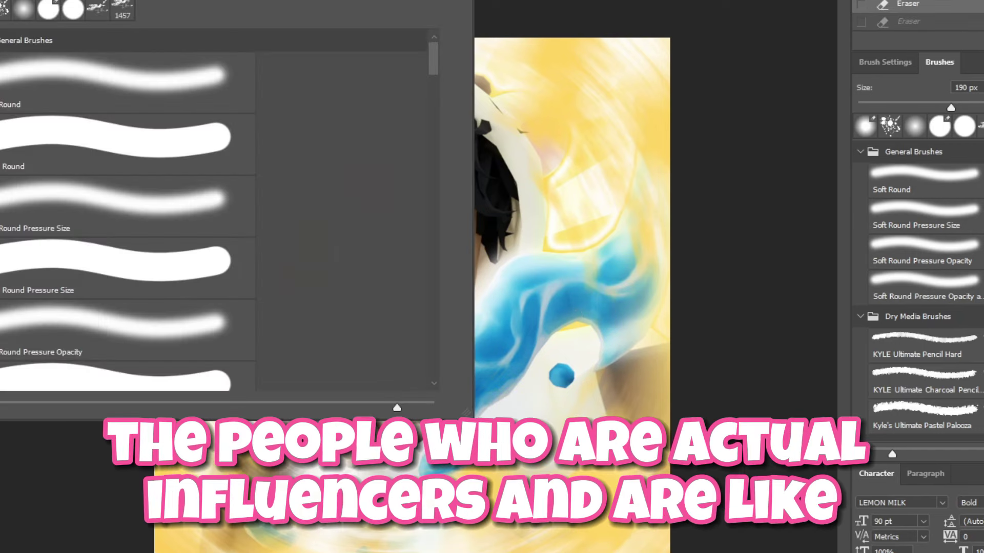
Step: Choose an eraser tip at 190 px and erase the blurred splatters over the character's hands, hood ears and water sword
key(Return)
click(334, 304)
drag(300, 466, 438, 401)
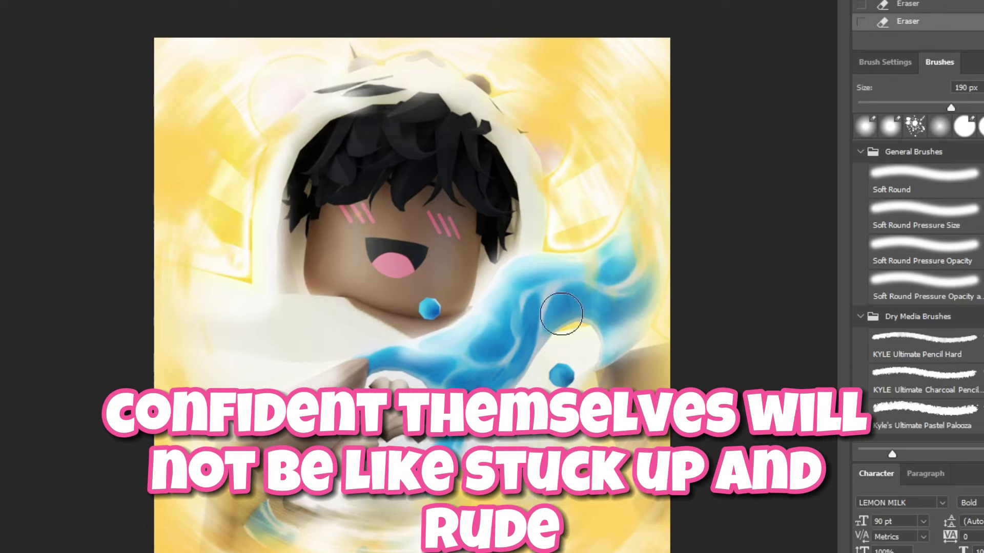
mouse_move(561, 314)
mouse_down()
mouse_move(323, 92)
mouse_move(531, 109)
mouse_move(598, 241)
mouse_move(654, 262)
mouse_up()
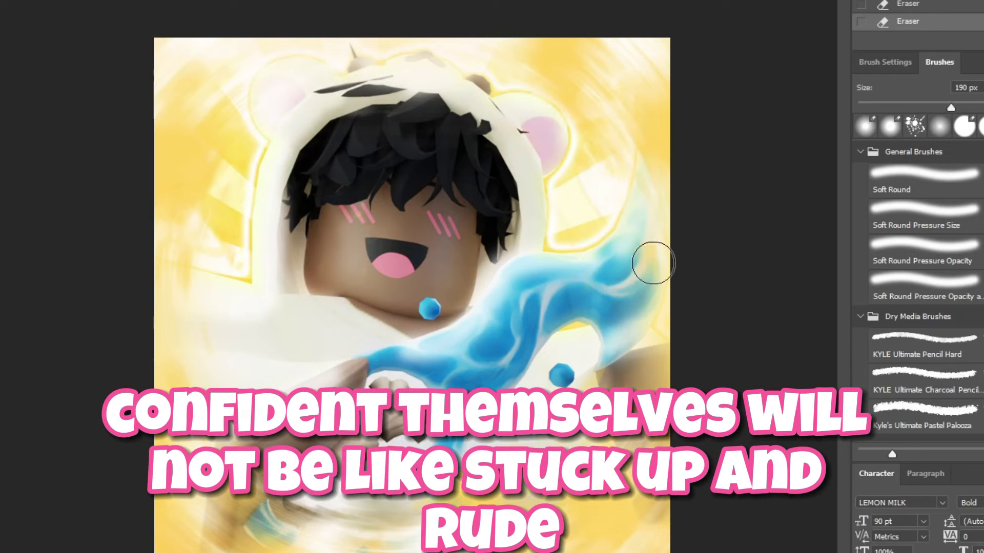
mouse_move(312, 105)
mouse_down()
mouse_move(185, 285)
mouse_move(253, 428)
mouse_move(352, 482)
mouse_move(594, 322)
mouse_up()
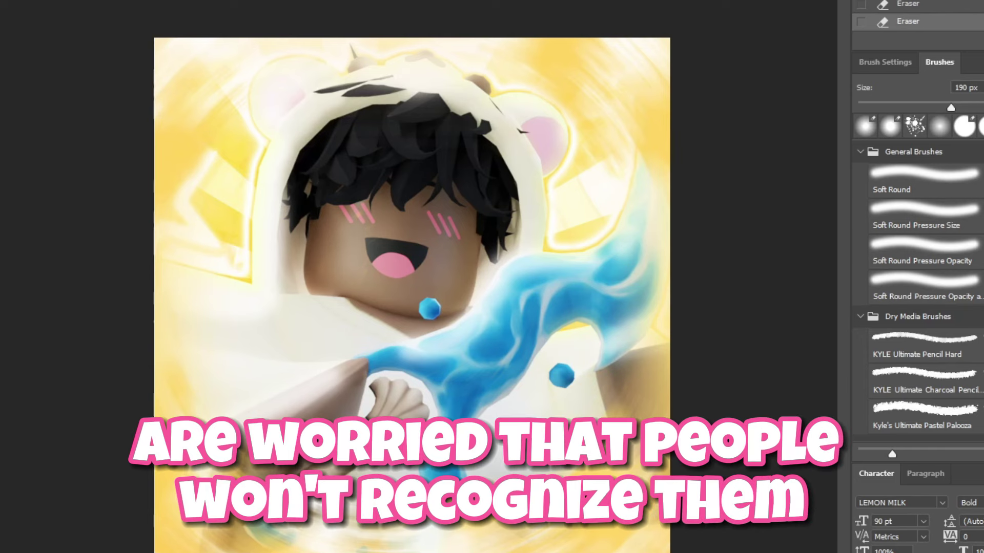
Step: Select the character layer and raise its saturation to +18 with a Hue/Saturation adjustment
key(v)
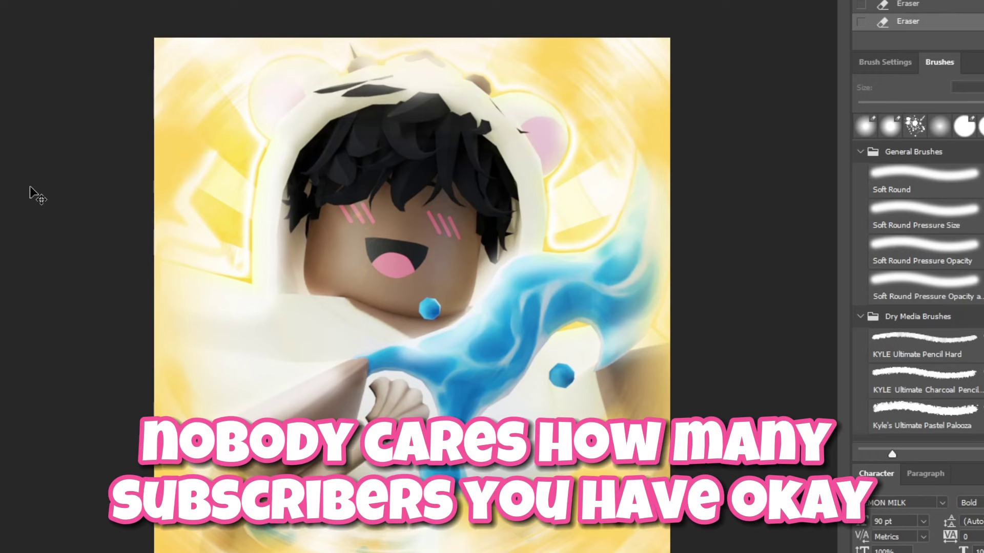
click(415, 331)
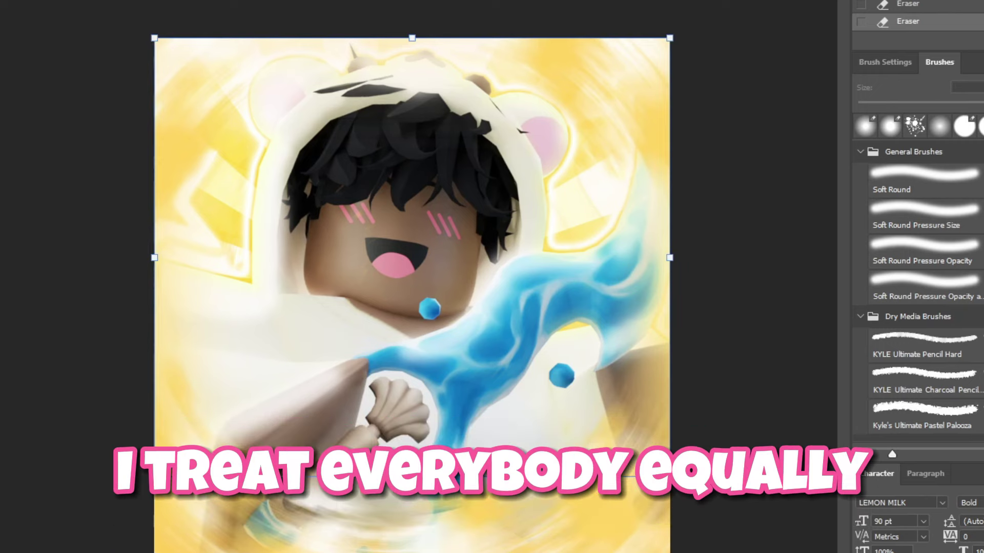
click(25, 0)
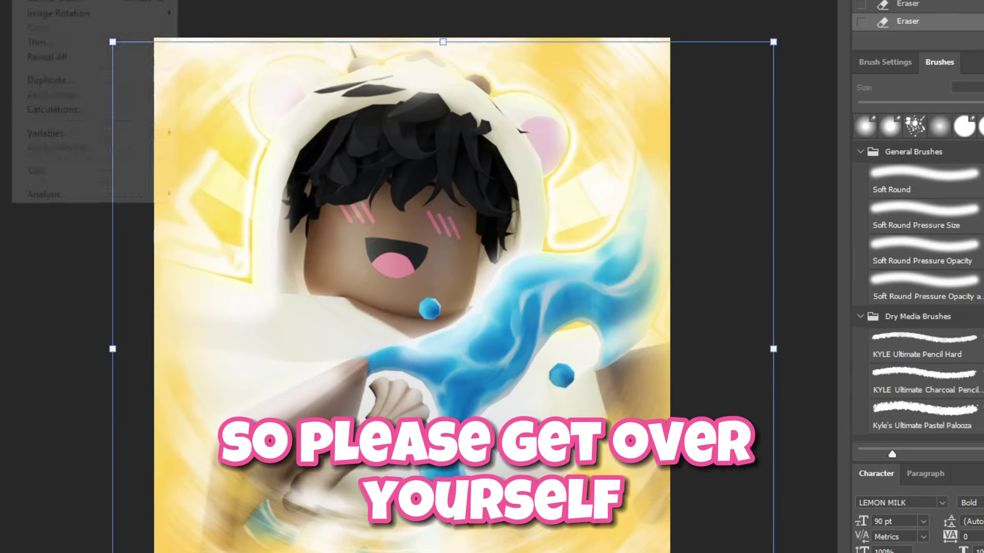
mouse_move(93, 0)
click(215, 0)
drag(640, 167, 656, 169)
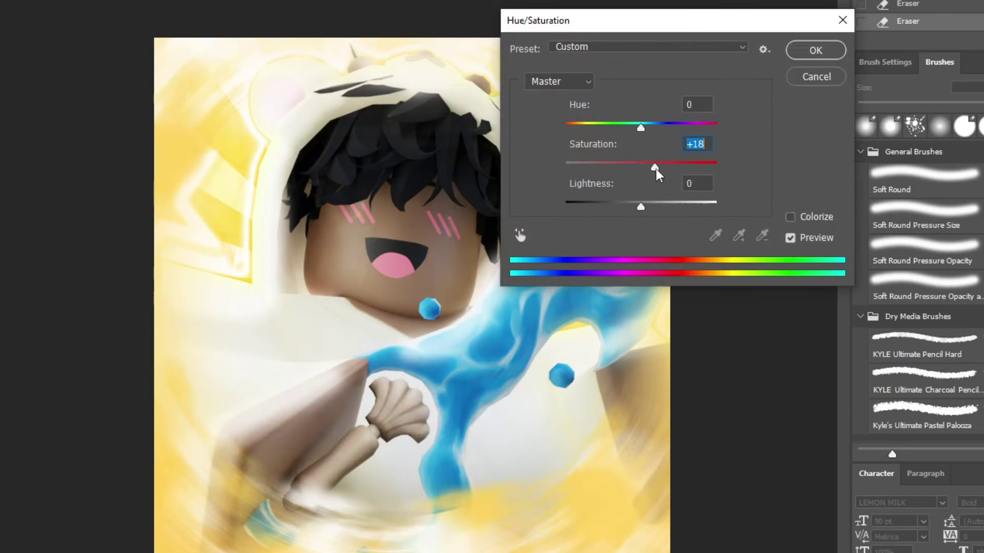
click(815, 50)
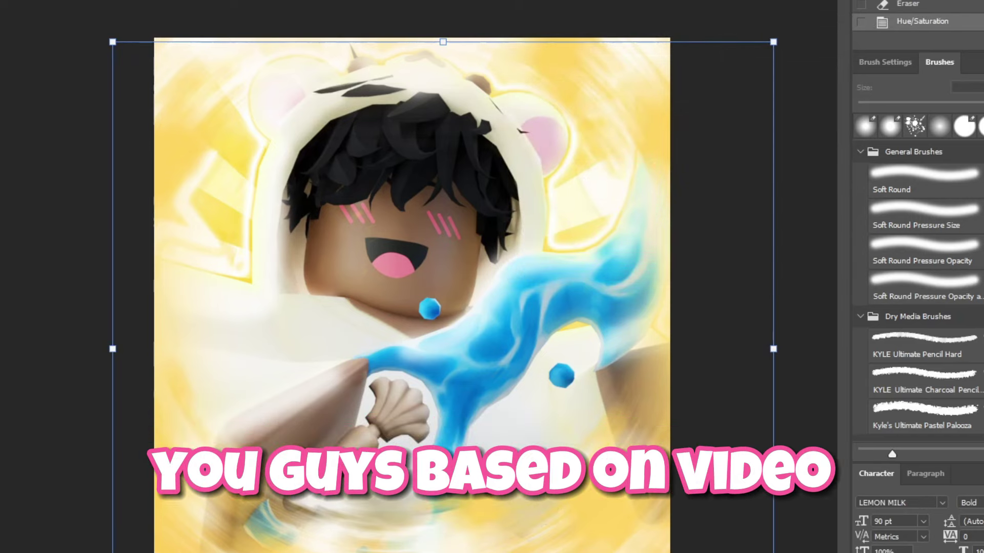
click(79, 4)
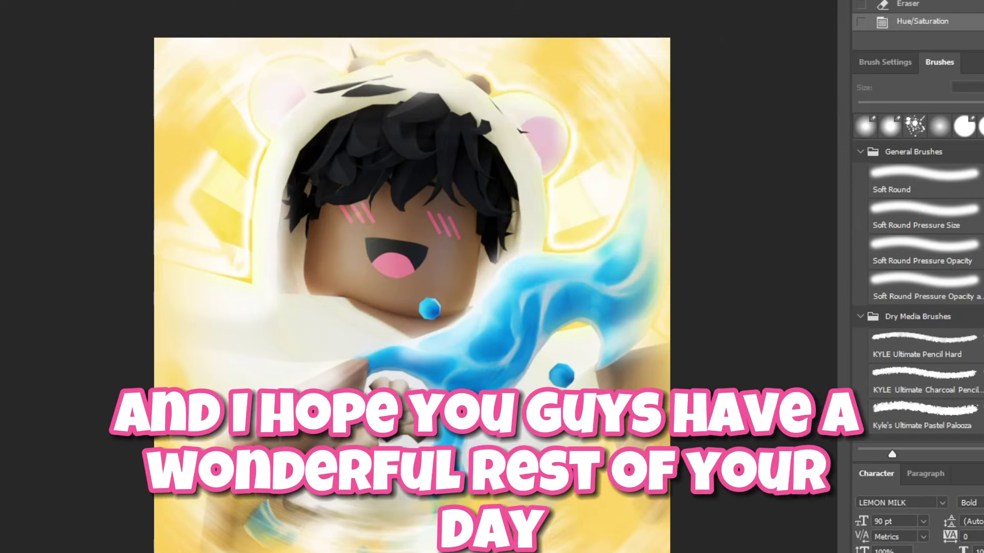